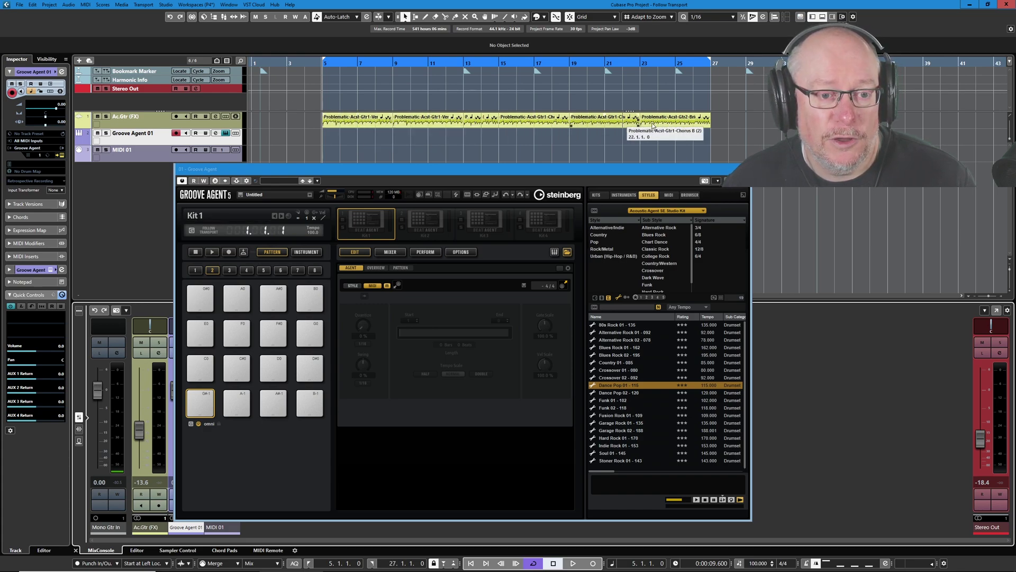
# Load the Init Studio Kit SE into Groove Agent's first kit slot.
pyautogui.click(204, 18)
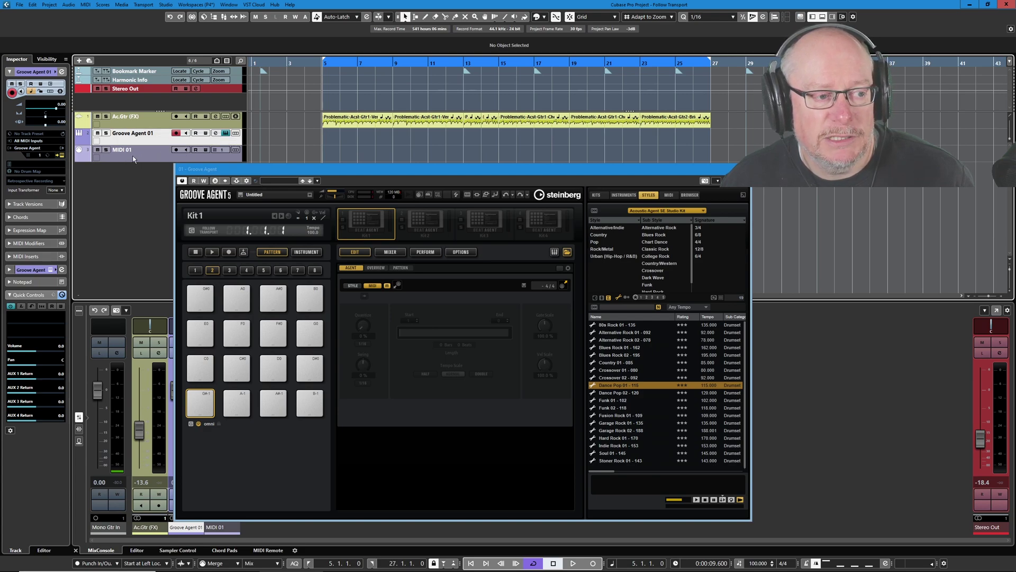
pyautogui.rightClick(369, 225)
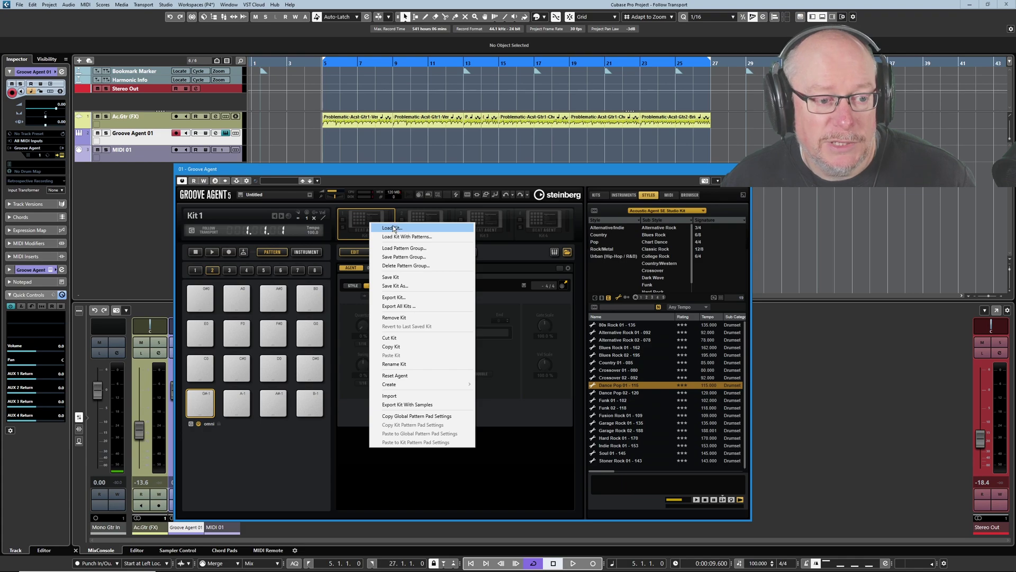
pyautogui.click(392, 230)
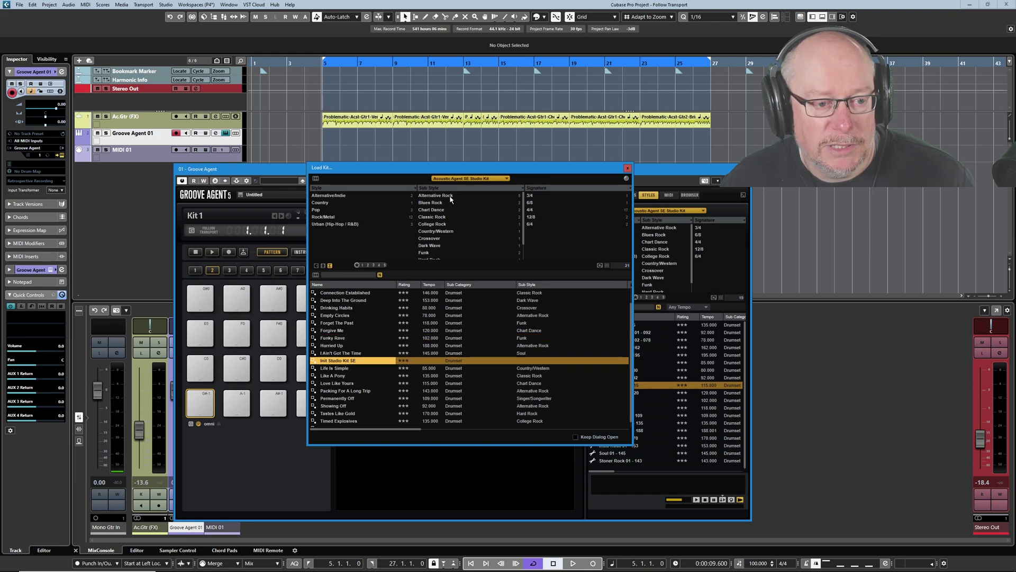
pyautogui.doubleClick(338, 360)
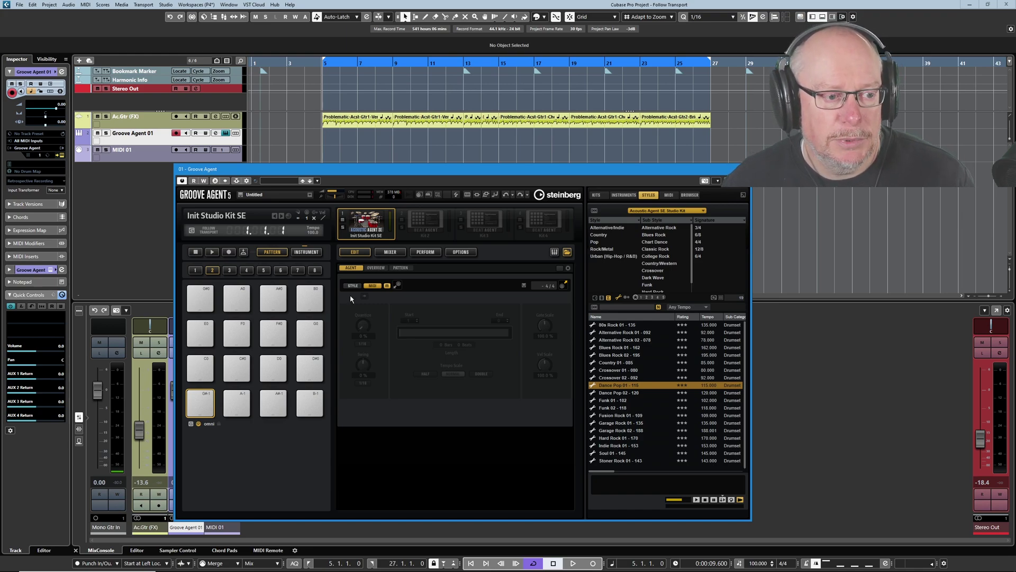
# Audition the kick, snare and Tom D instrument pads, raising the Stereo Out level to about -16.7 dB.
pyautogui.click(305, 252)
pyautogui.click(202, 406)
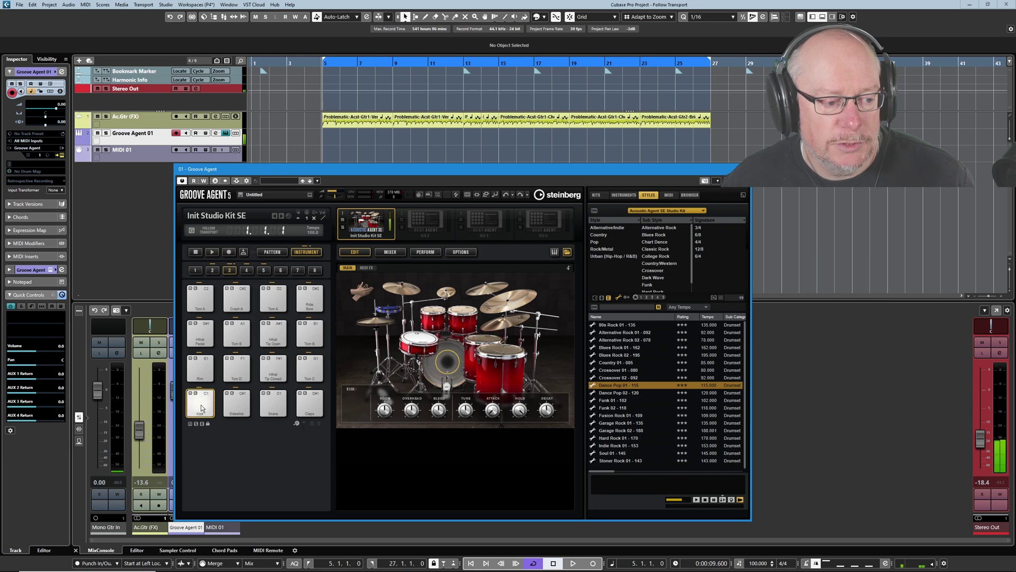
pyautogui.click(281, 411)
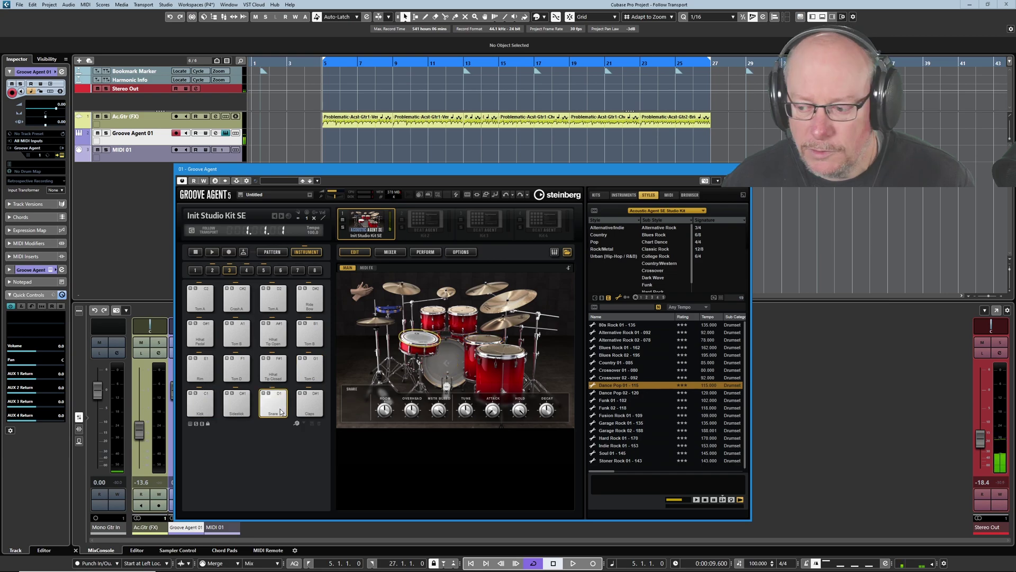
pyautogui.moveTo(980, 440); pyautogui.dragTo(981, 437)
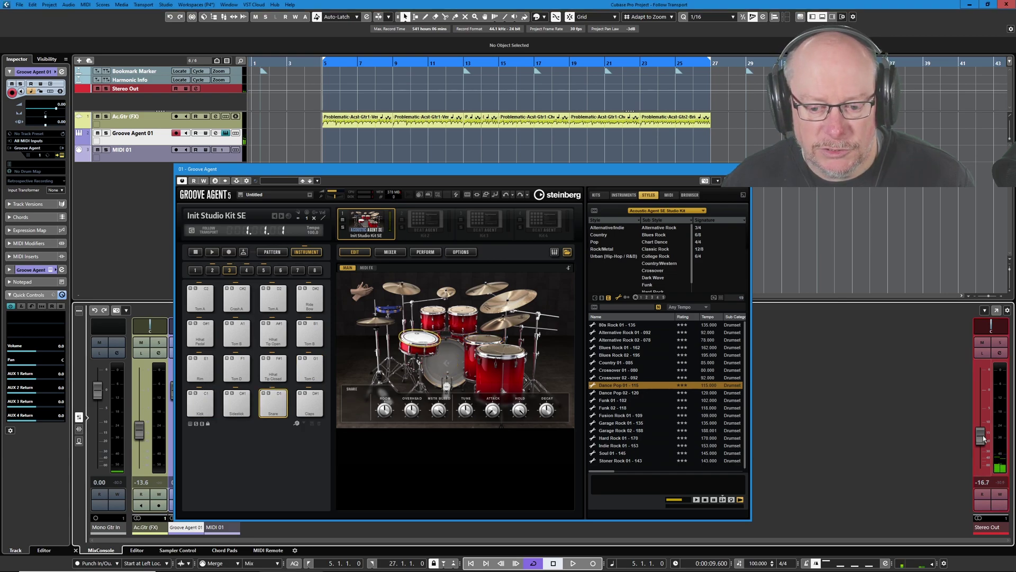
pyautogui.click(236, 371)
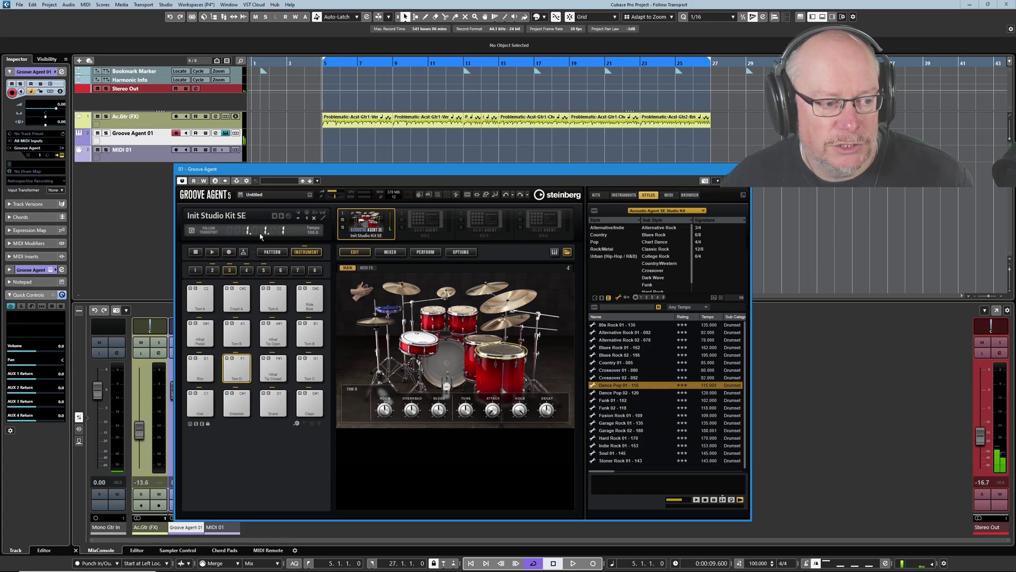
# Load the Country 01 - 085 style onto the first pattern pad and audition its main pattern at complexity 1 and intensity about 84.
pyautogui.click(272, 252)
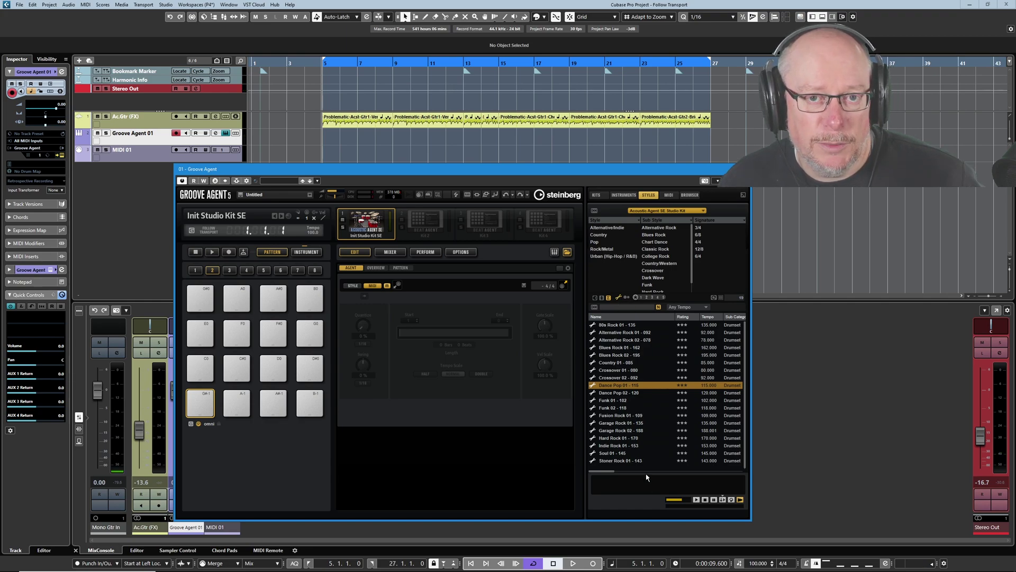
pyautogui.click(615, 364)
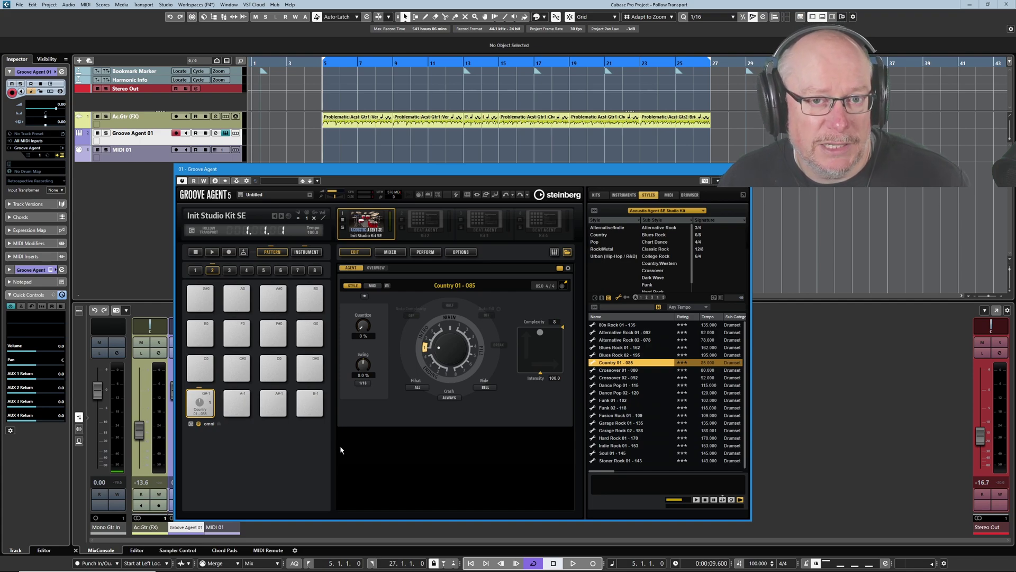
pyautogui.click(452, 324)
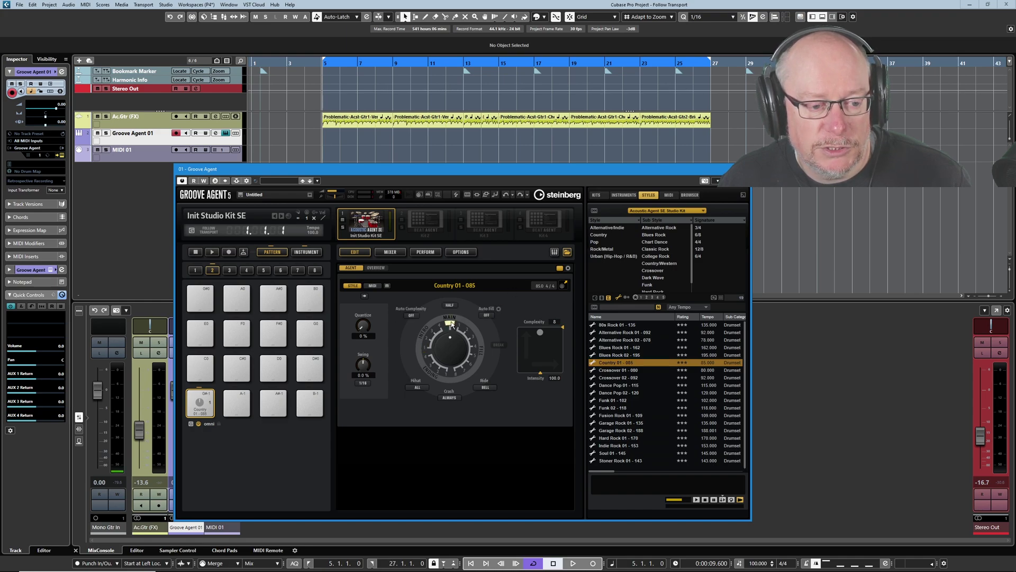
pyautogui.moveTo(540, 335); pyautogui.dragTo(522, 339)
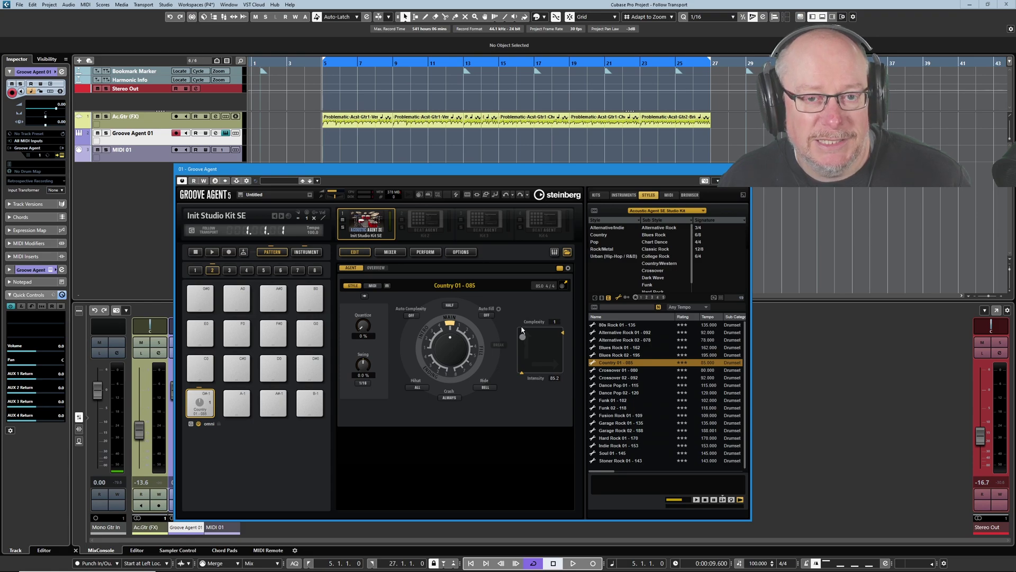
pyautogui.click(212, 252)
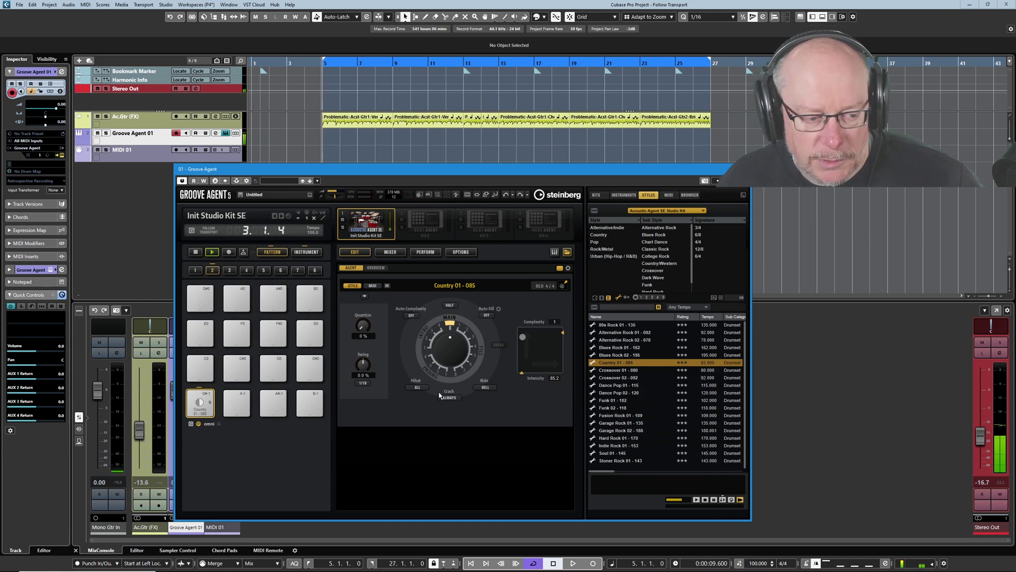
pyautogui.moveTo(522, 337)
pyautogui.mouseDown()
pyautogui.moveTo(551, 337)
pyautogui.moveTo(522, 337)
pyautogui.mouseUp()
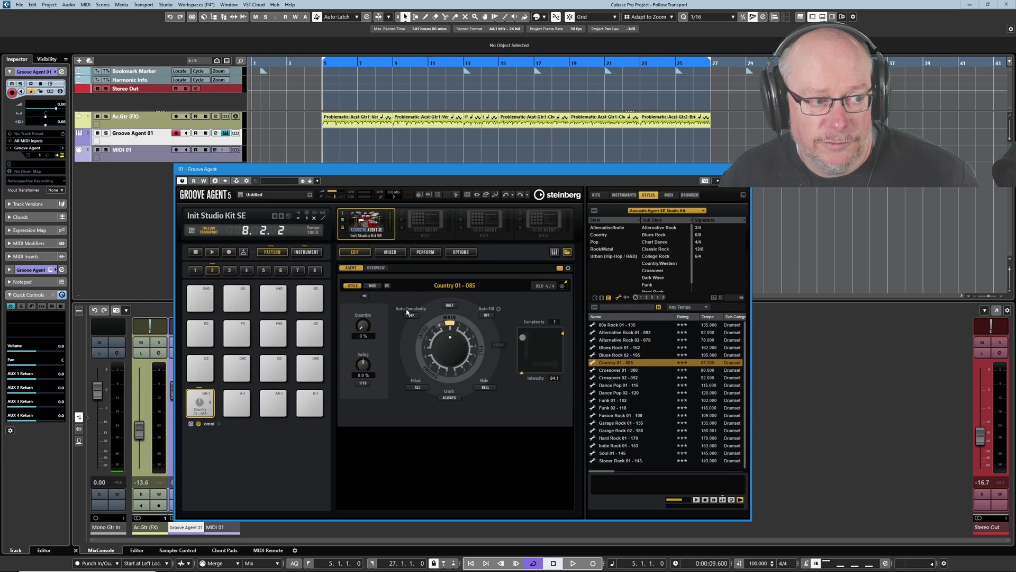
# Play the guitar track with Groove Agent following the transport, and raise the Stereo Out level to about -14.5 dB.
pyautogui.click(571, 563)
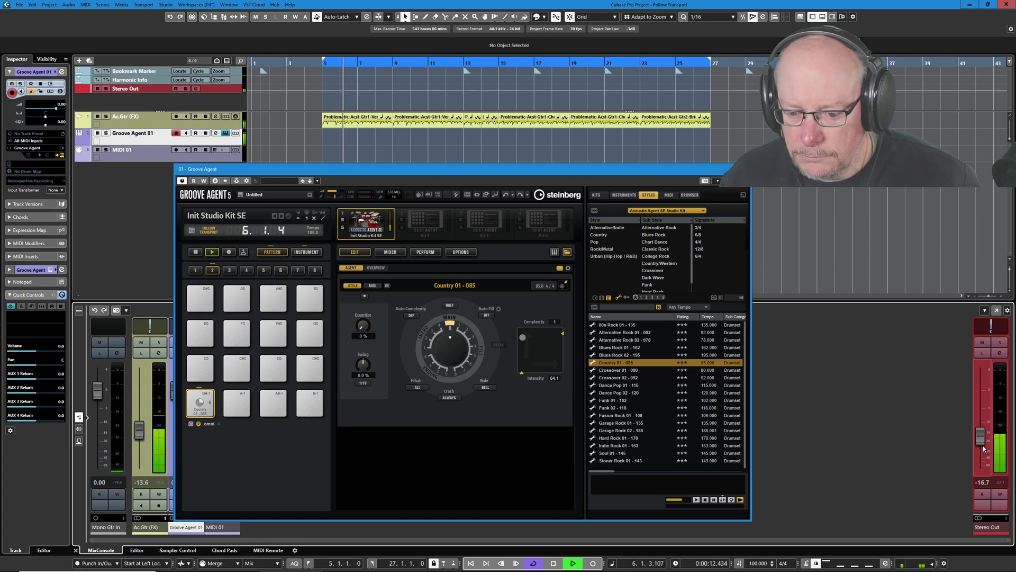
pyautogui.moveTo(984, 449); pyautogui.dragTo(982, 444)
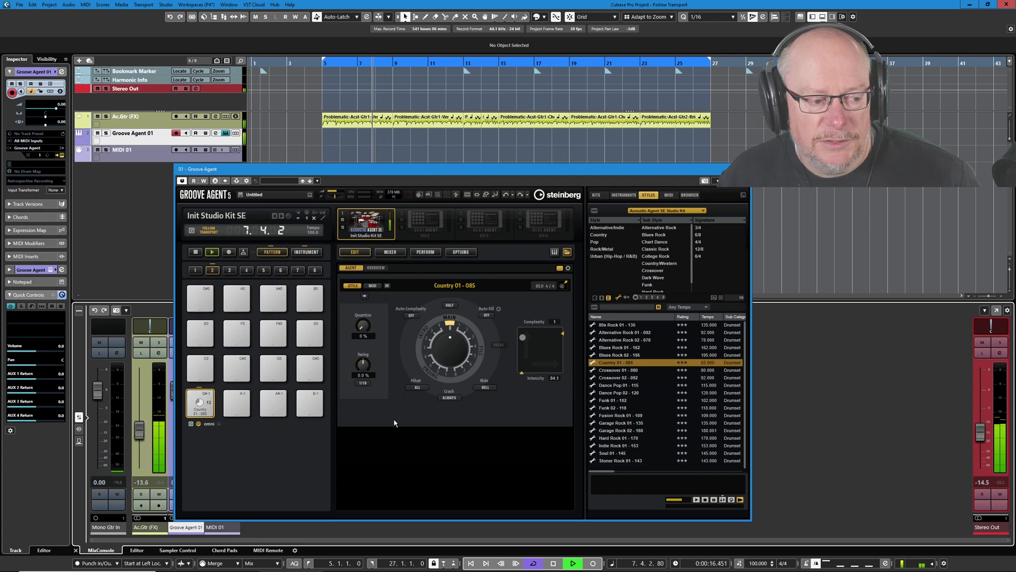
pyautogui.press('space')
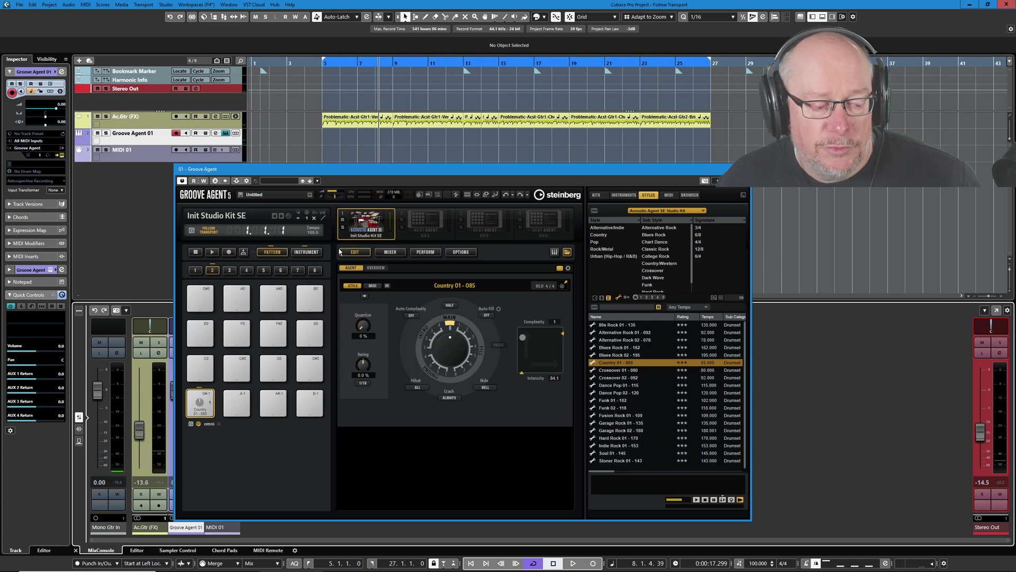
pyautogui.click(202, 400)
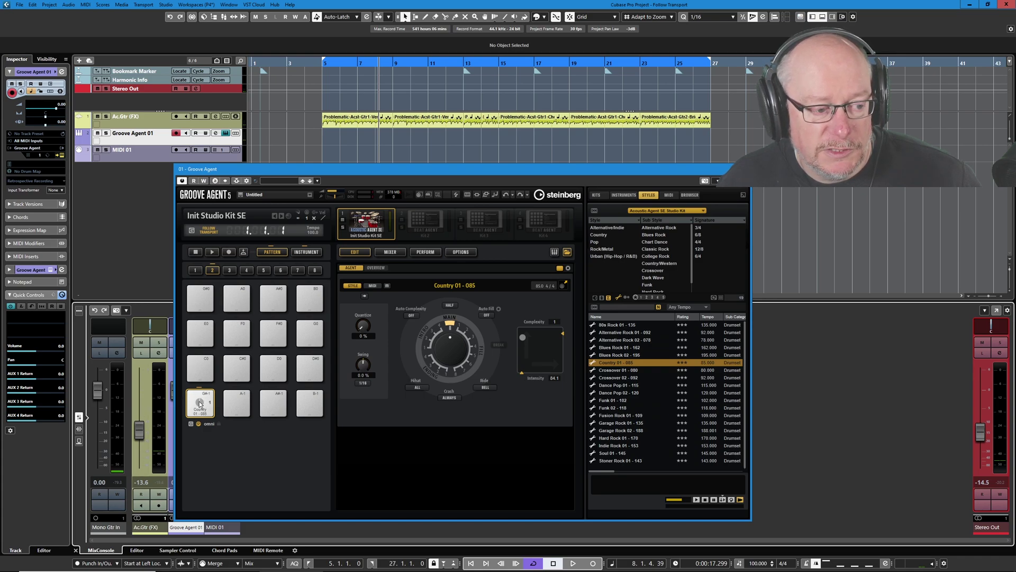
pyautogui.click(193, 408)
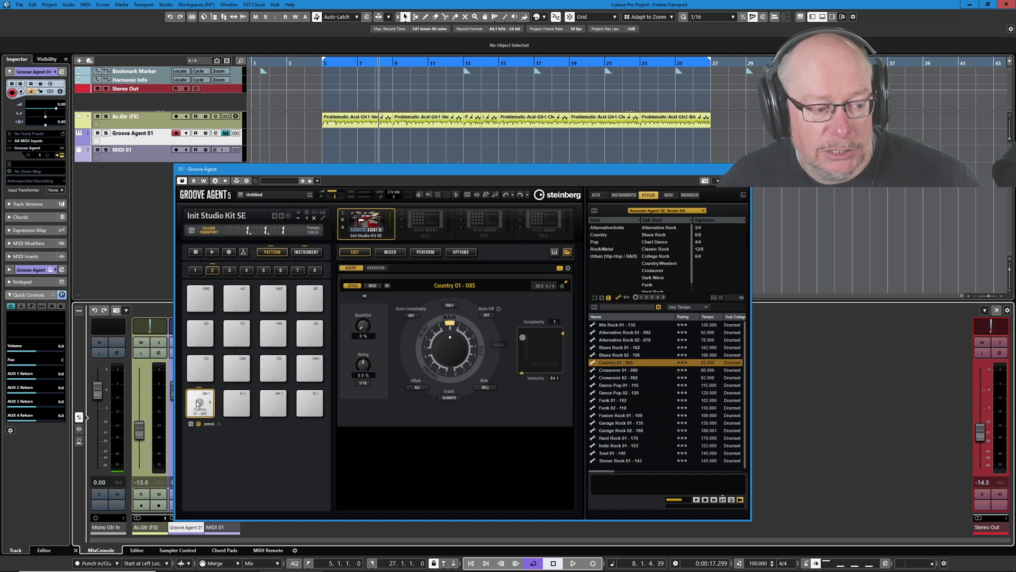
pyautogui.click(571, 565)
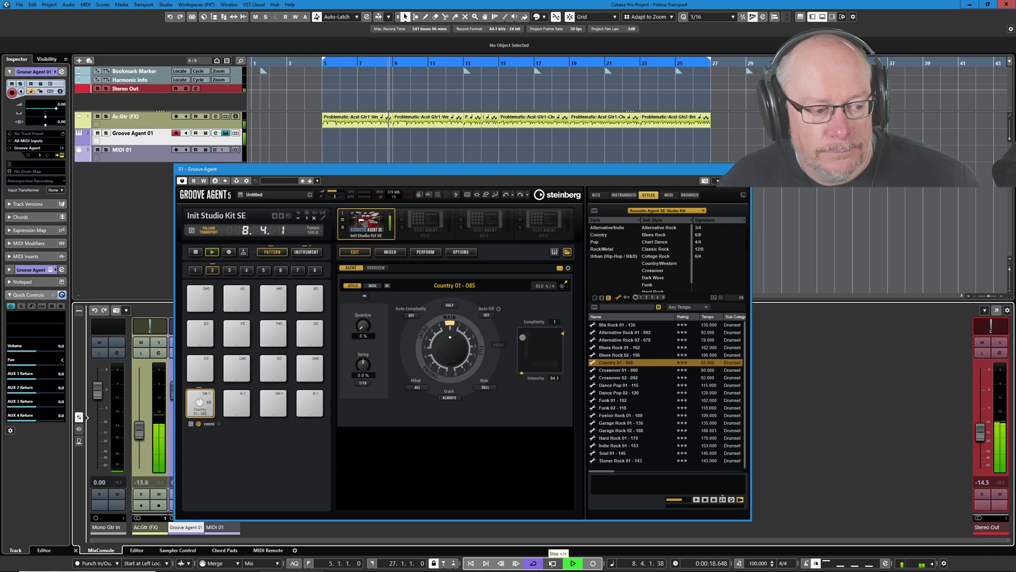
pyautogui.click(552, 564)
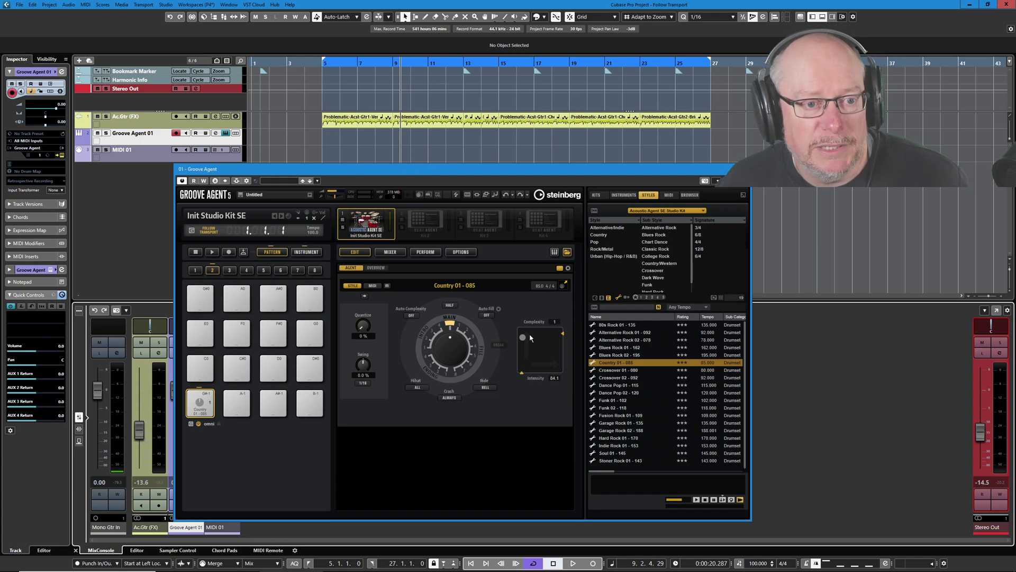
# Continue project playback, lowering the Stereo Out level to about -20.9 dB and raising the drum pattern's complexity to 2.
pyautogui.click(490, 121)
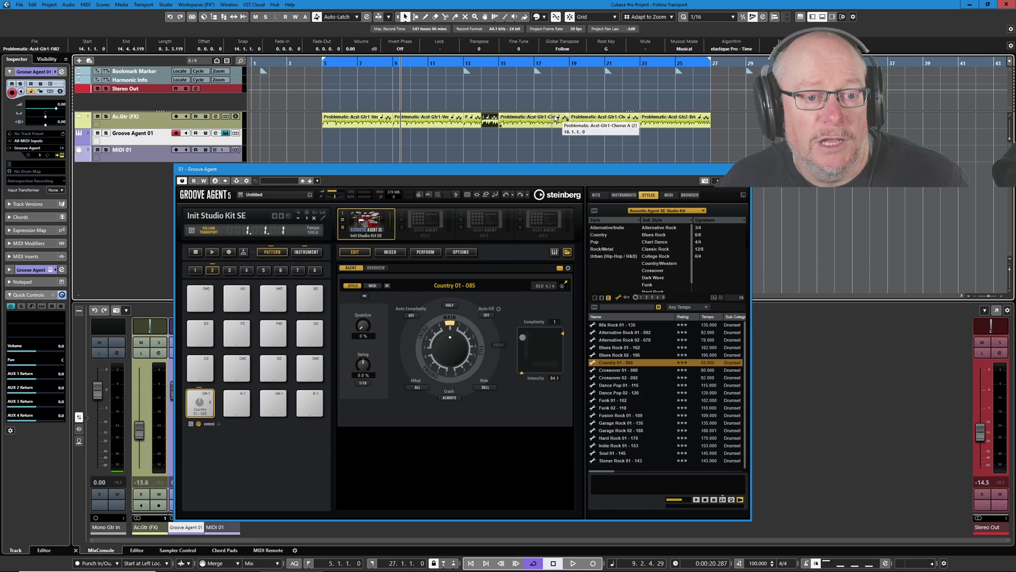
pyautogui.click(693, 125)
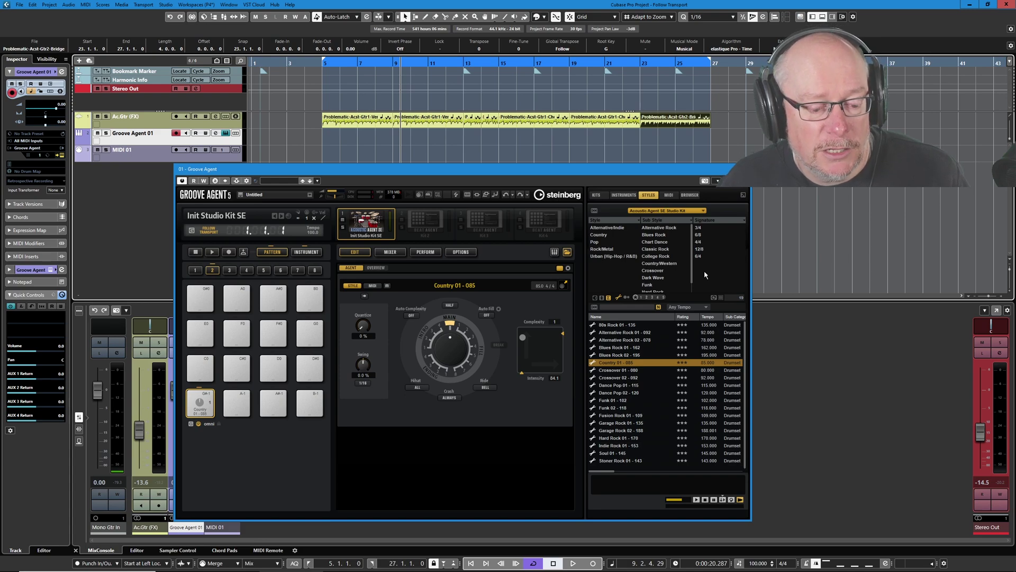
pyautogui.click(572, 563)
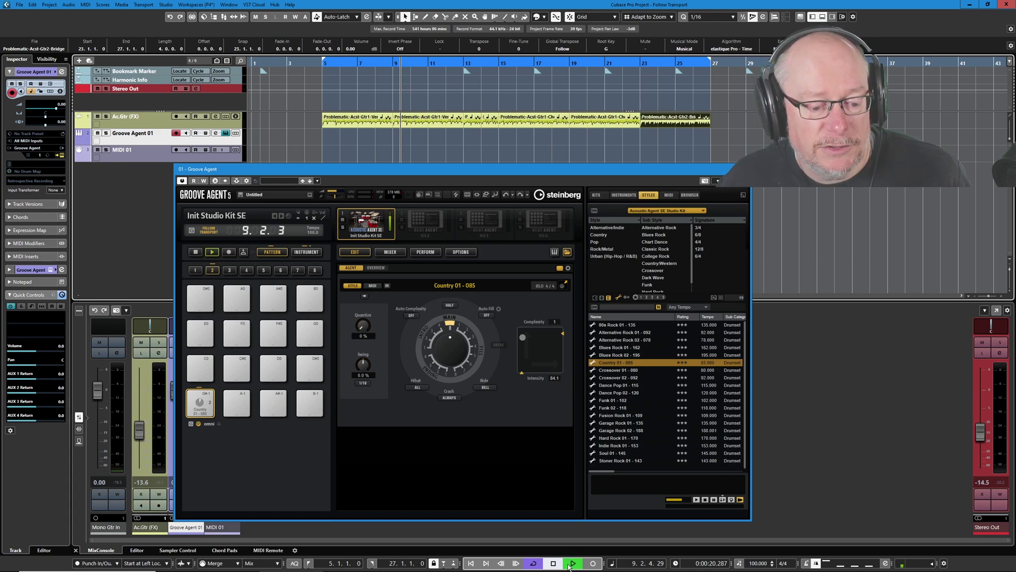
pyautogui.moveTo(981, 432); pyautogui.dragTo(977, 444)
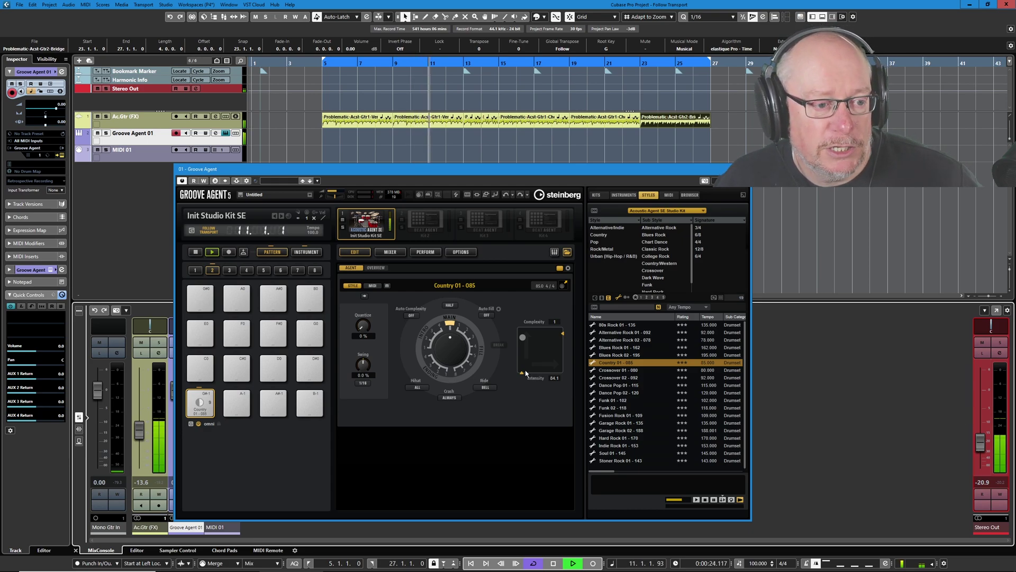
pyautogui.click(525, 336)
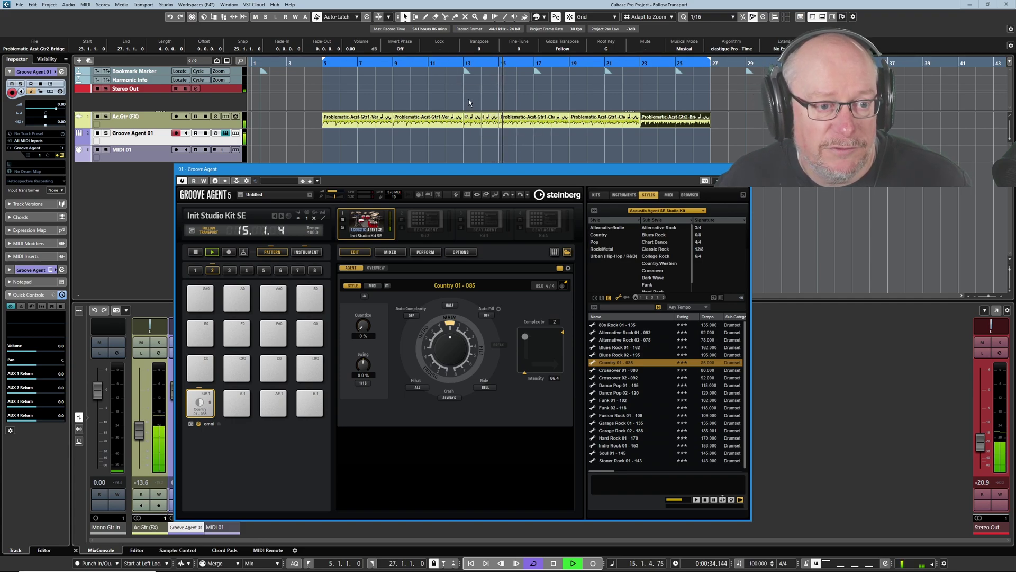
# Loop the guitar fill events from bar 13 to 15 and audition the style's fills, with Stereo Out at about -20.1 dB.
pyautogui.click(474, 121)
pyautogui.press('p')
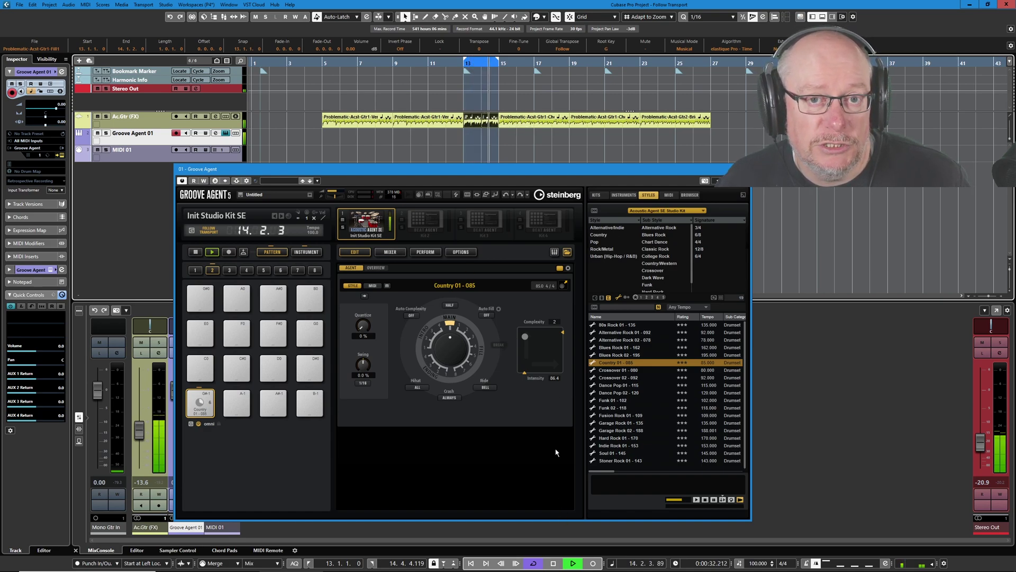
pyautogui.click(458, 335)
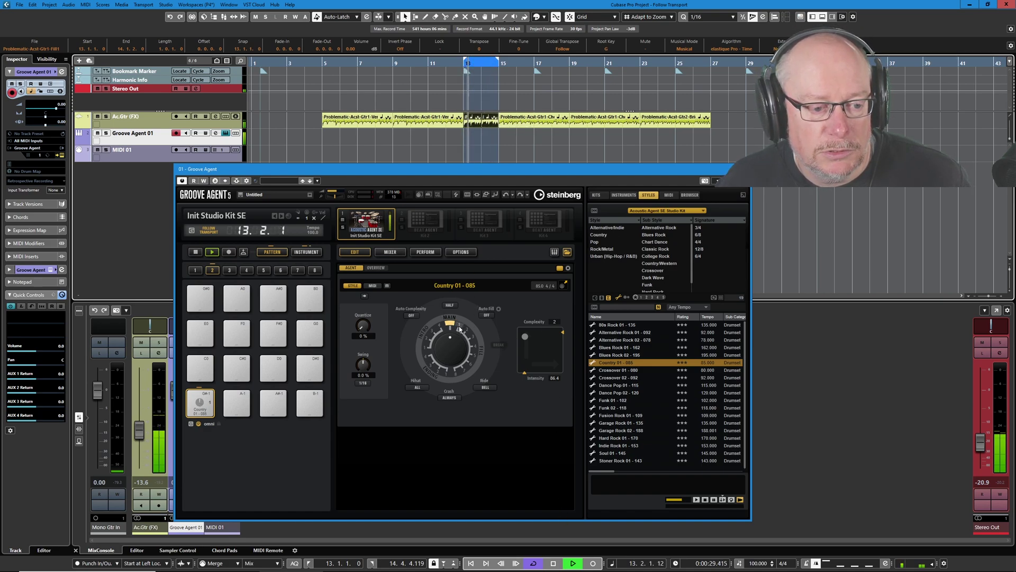
pyautogui.moveTo(980, 446); pyautogui.dragTo(980, 442)
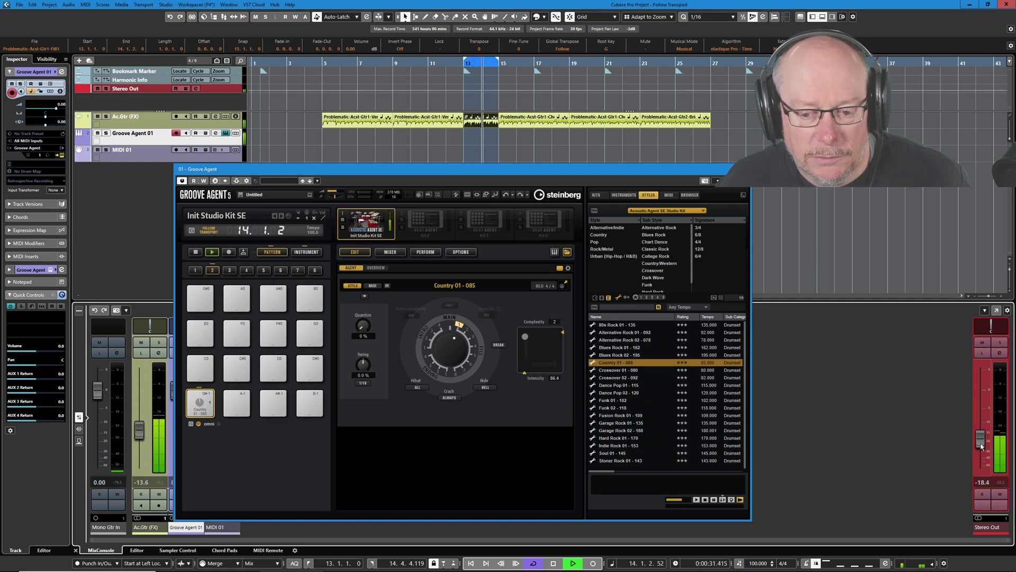
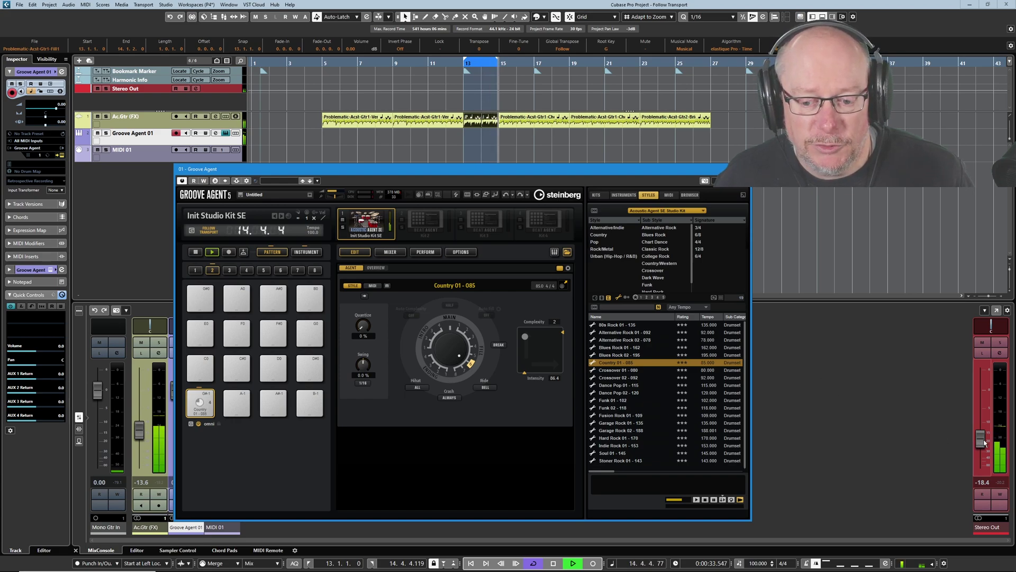
pyautogui.moveTo(979, 439); pyautogui.dragTo(980, 447)
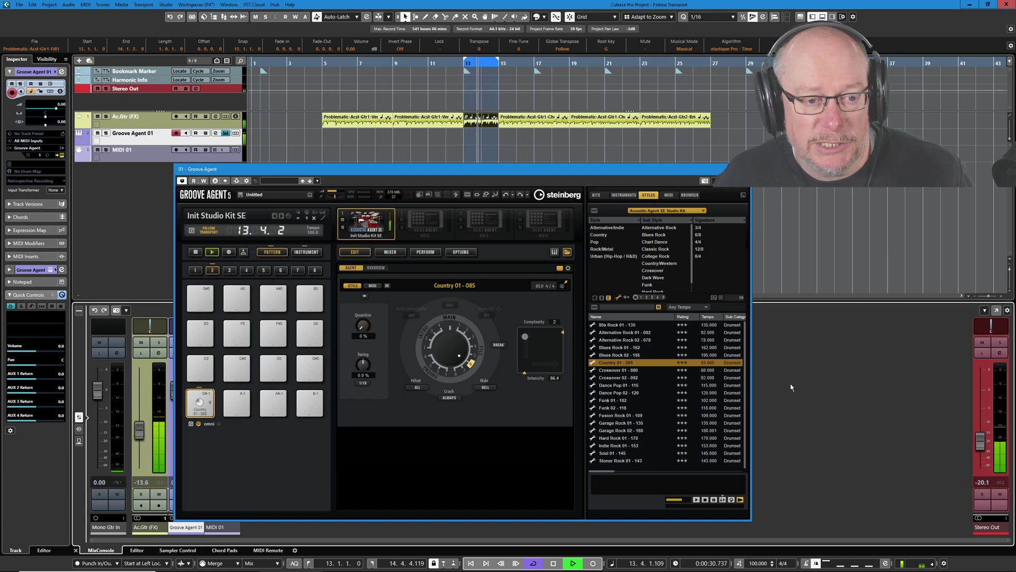
pyautogui.press('space')
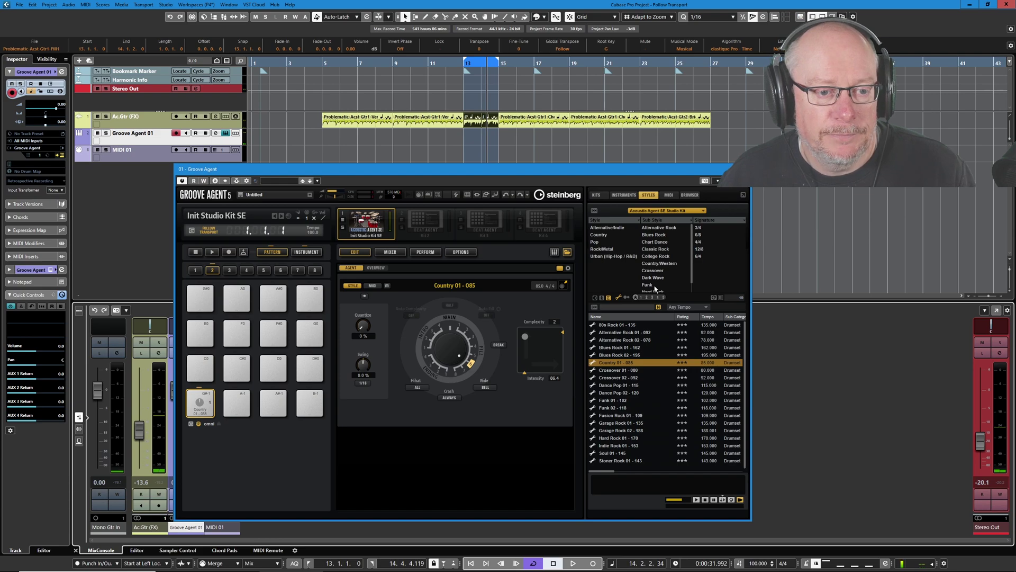
# Loop the guitar chorus event from bar 15 to 19, return the style to its main pattern and increase its complexity during playback.
pyautogui.click(518, 121)
pyautogui.press('p')
pyautogui.click(450, 319)
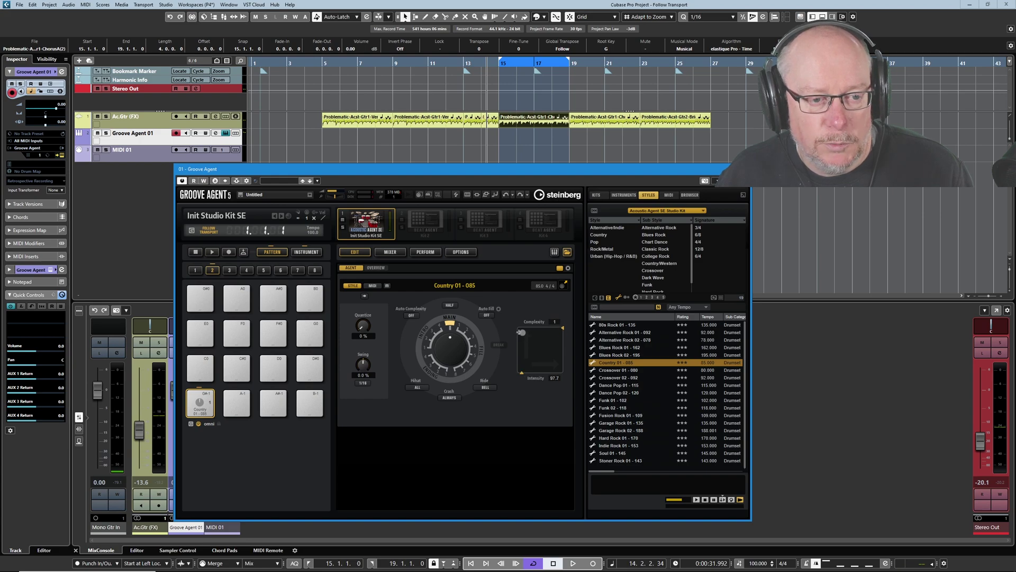
pyautogui.press('space')
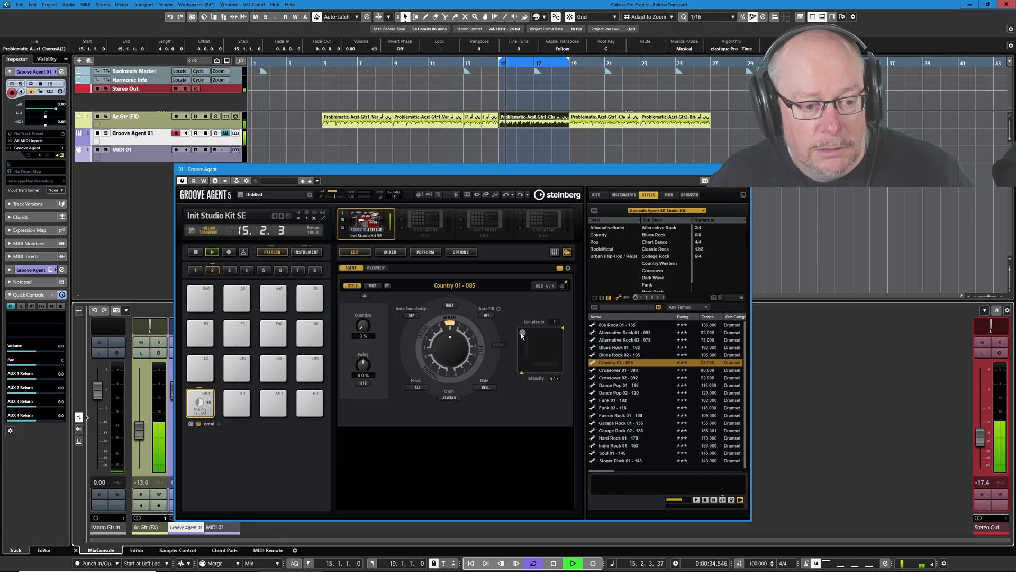
pyautogui.moveTo(522, 335); pyautogui.dragTo(543, 332)
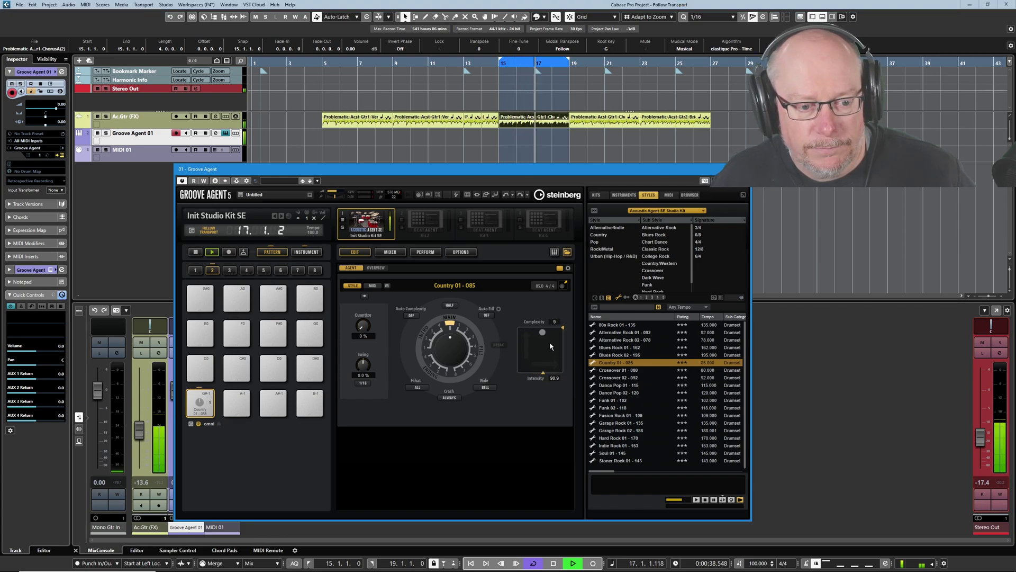
# Loop the second chorus guitar event from bar 19 to 23, raise the pattern's complexity to 10 during playback, and stop the transport.
pyautogui.moveTo(536, 61); pyautogui.dragTo(610, 57)
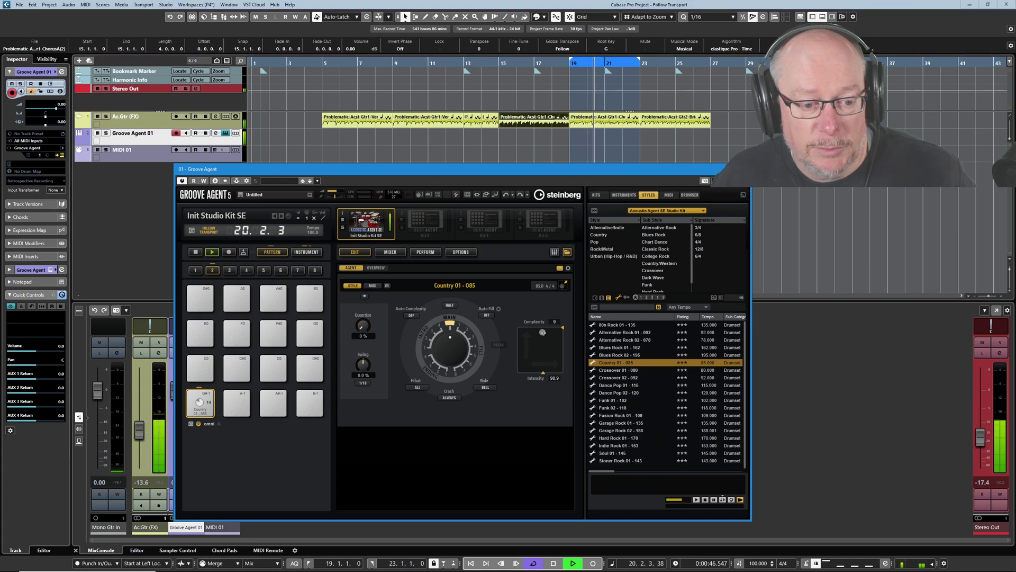
pyautogui.moveTo(542, 332); pyautogui.dragTo(545, 334)
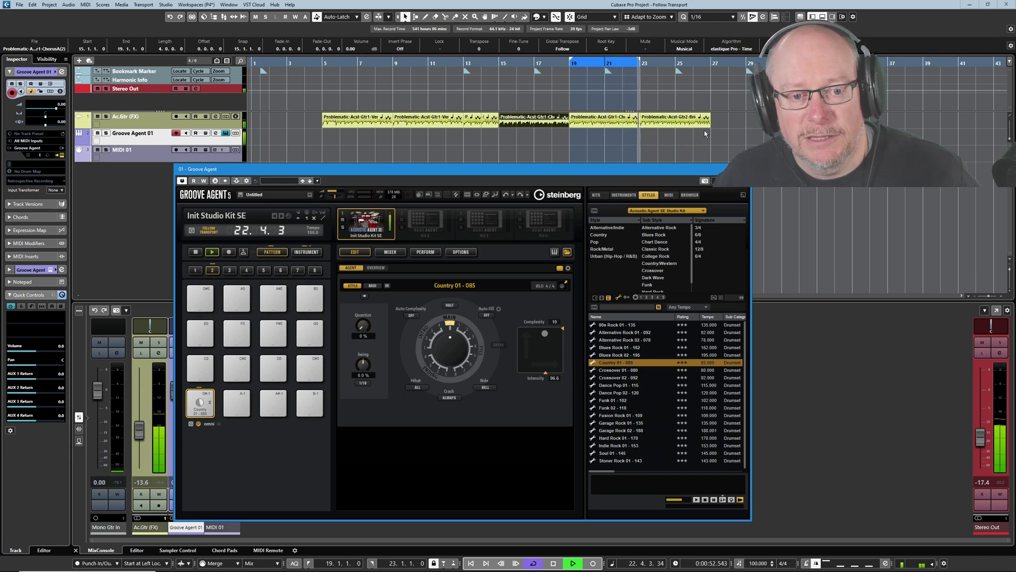
pyautogui.click(552, 563)
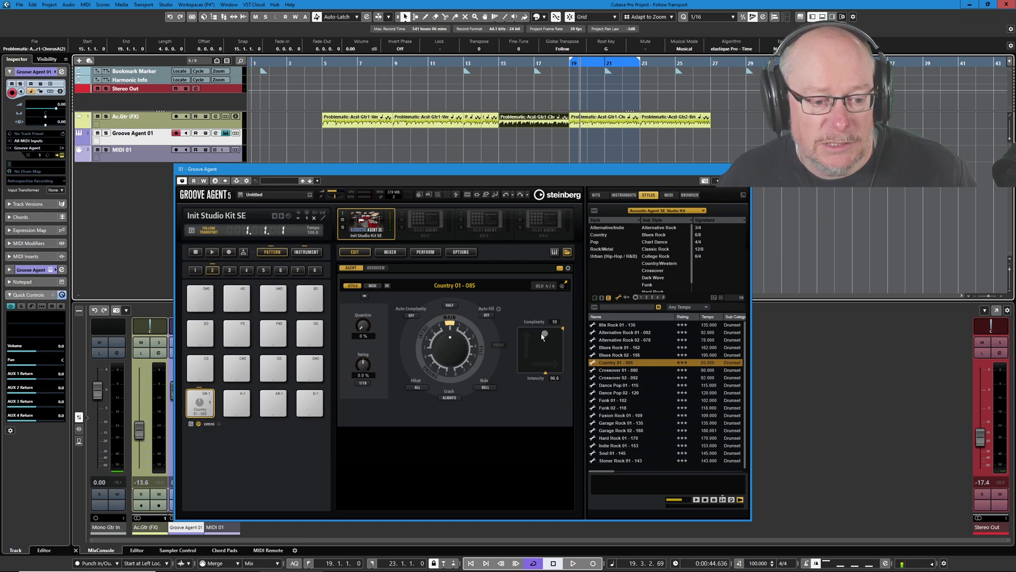
# Try other complexity settings and a fill on the style pad, and return it to the main pattern at complexity 1.
pyautogui.moveTo(550, 336); pyautogui.dragTo(536, 333)
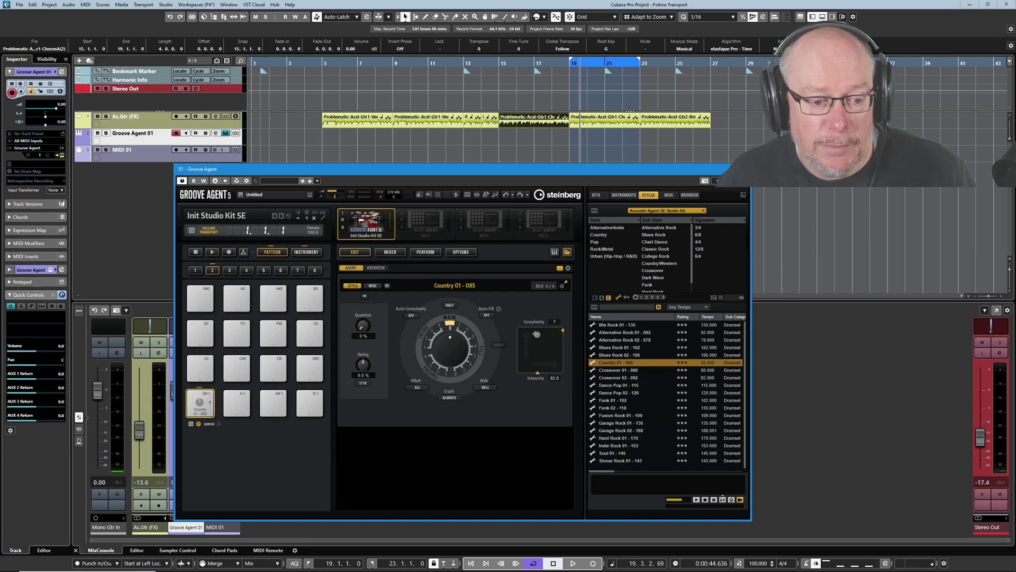
pyautogui.moveTo(450, 322); pyautogui.dragTo(464, 327)
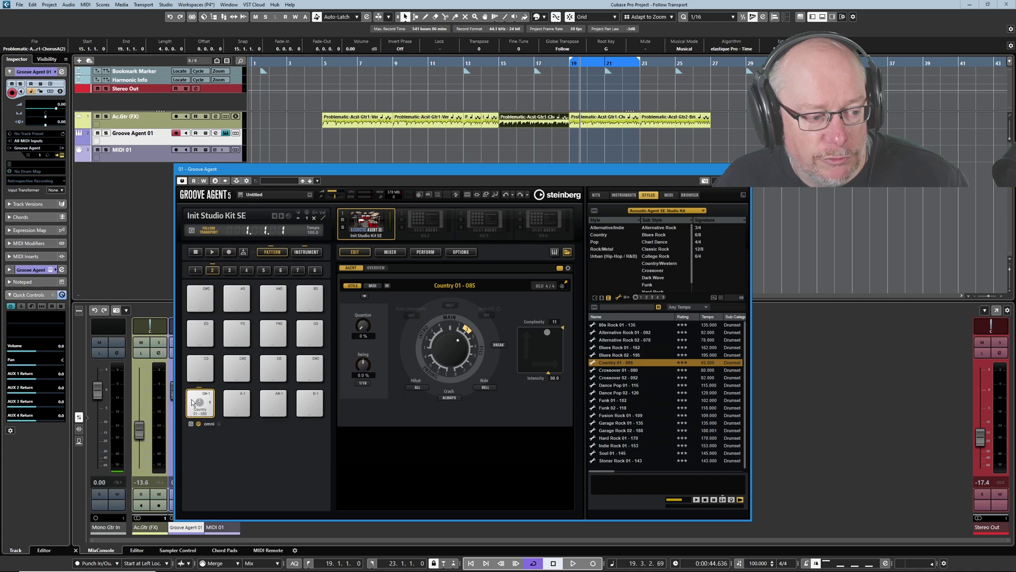
pyautogui.click(450, 326)
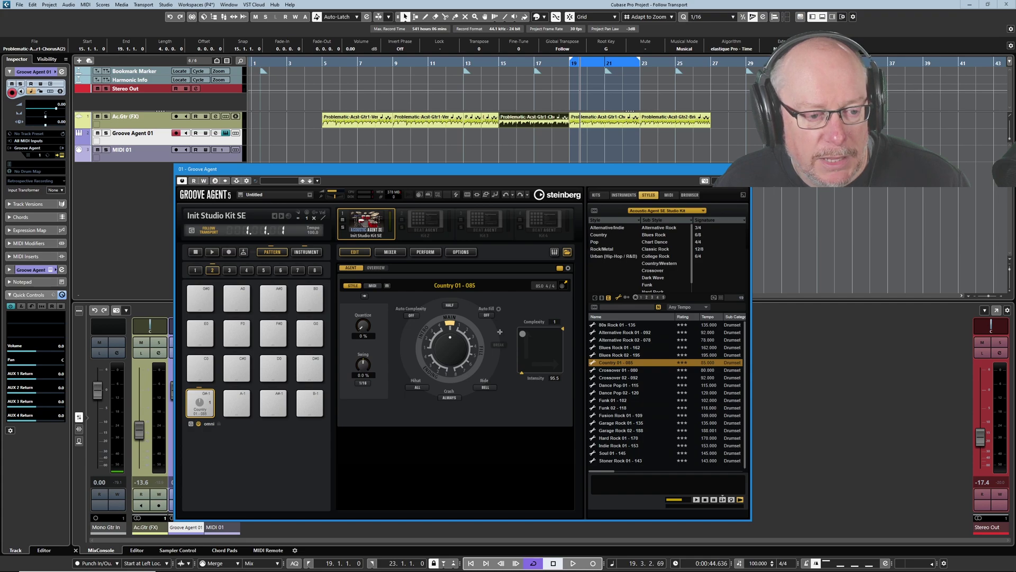
# Rename the G#-1 style pad to Verse and give it Color 1.
pyautogui.rightClick(195, 402)
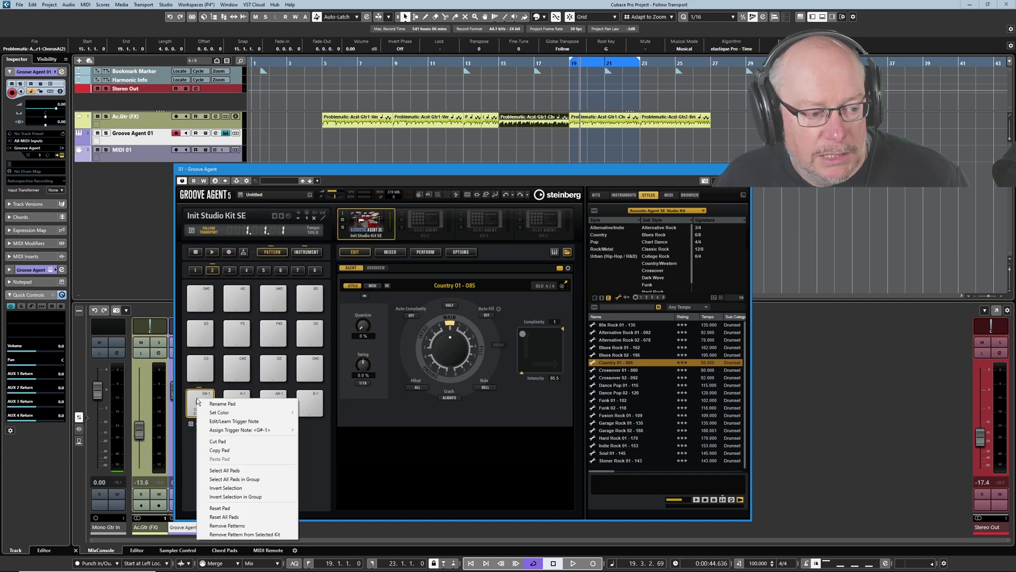
pyautogui.click(237, 407)
pyautogui.write('V')
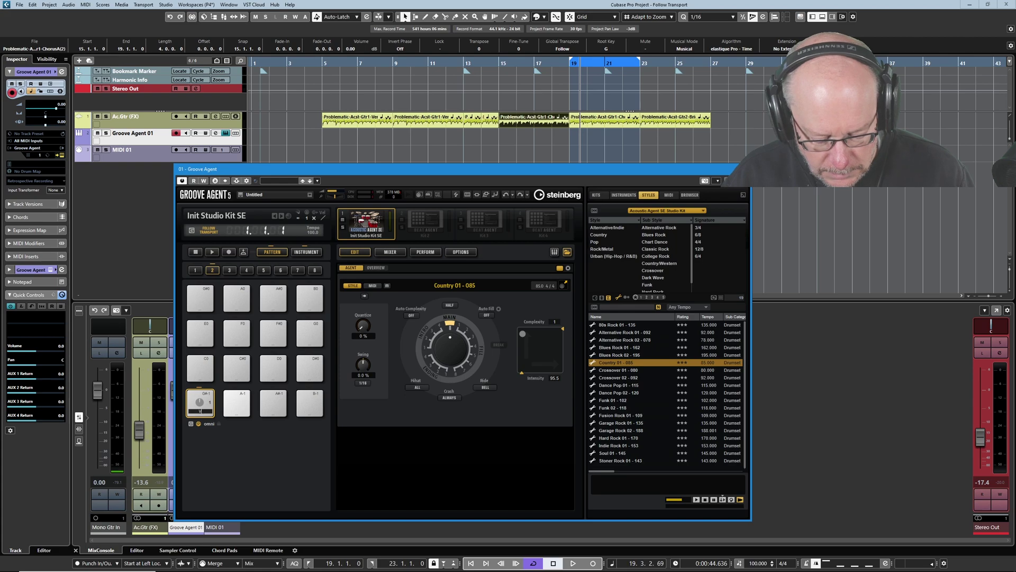
pyautogui.press('Return')
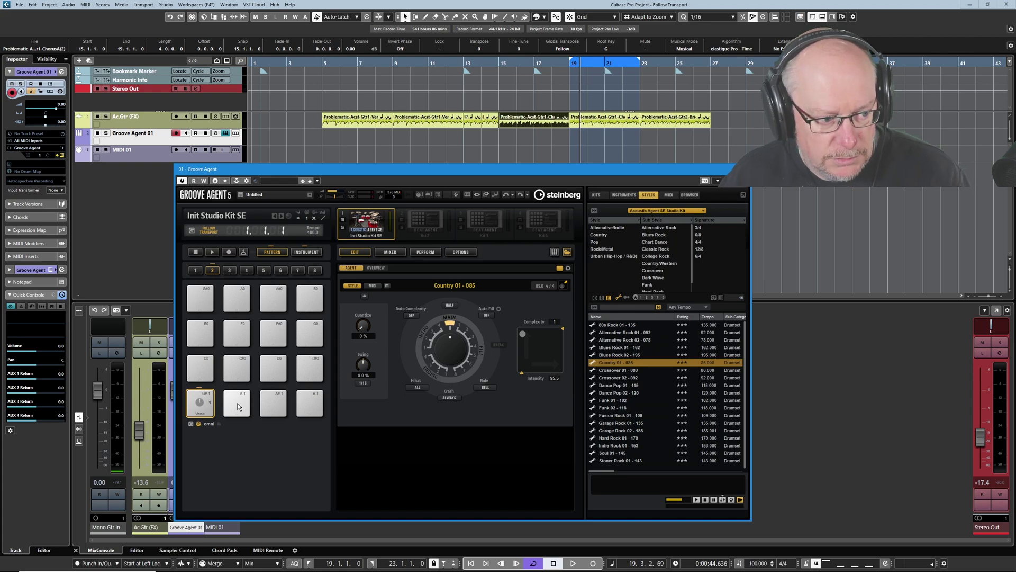
pyautogui.rightClick(196, 405)
pyautogui.moveTo(274, 419)
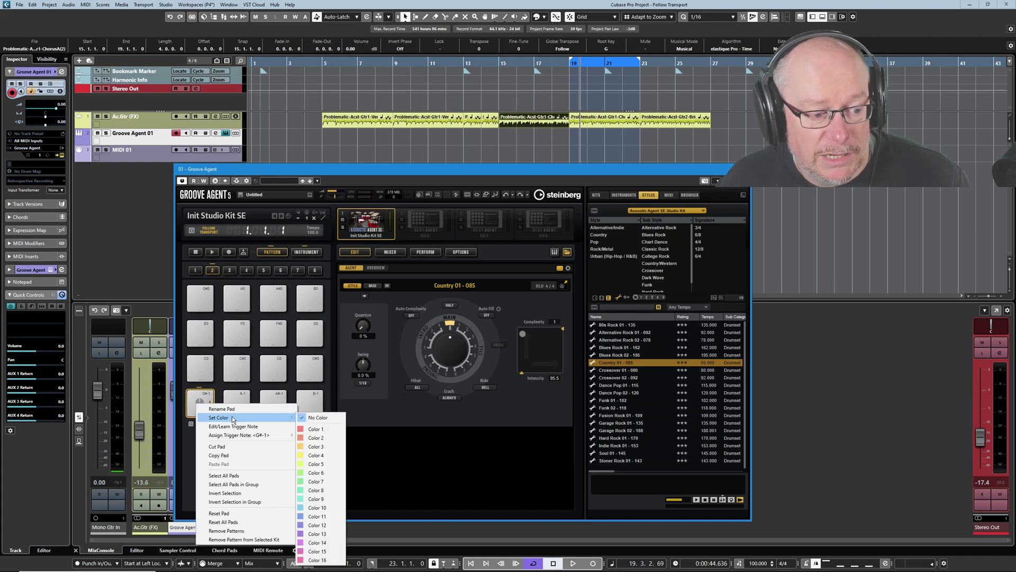
pyautogui.click(310, 429)
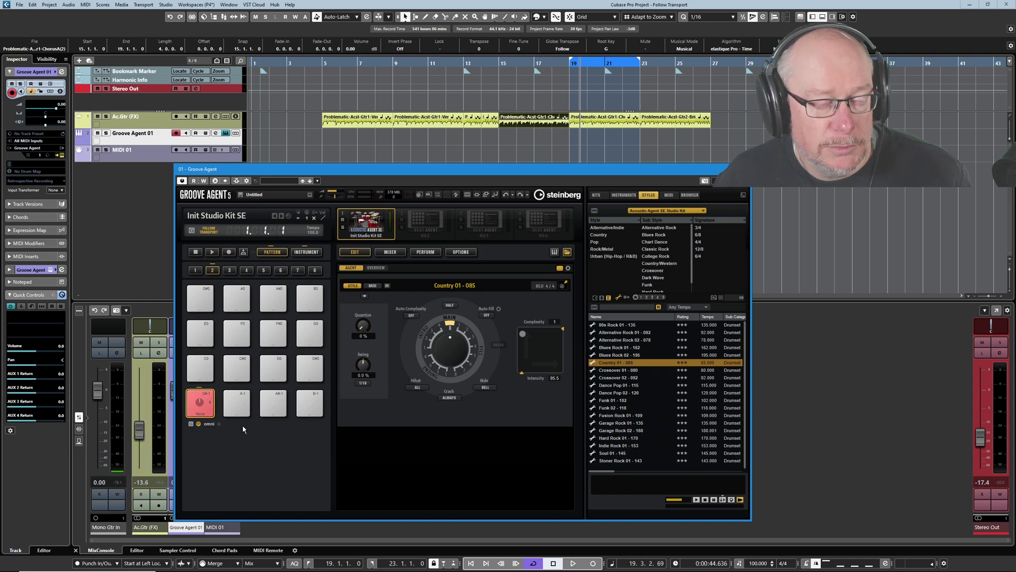
# Copy the Verse pad so that all pads in the G#-1 row and the C0 row hold the same style.
pyautogui.moveTo(200, 402); pyautogui.dragTo(312, 370)
pyautogui.moveTo(273, 404); pyautogui.dragTo(273, 370)
pyautogui.moveTo(237, 405); pyautogui.dragTo(236, 368)
pyautogui.moveTo(201, 403); pyautogui.dragTo(200, 367)
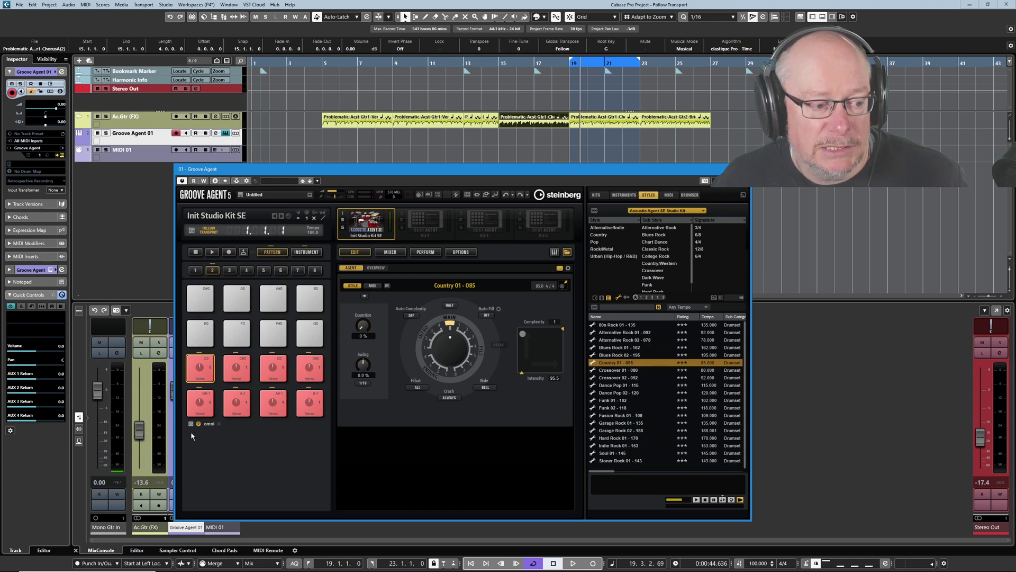
# Set increasing complexities on the Verse pads, with 1 on G#-1, 3 on A#-1, 4 on B-1 and 6 on C0.
pyautogui.click(200, 403)
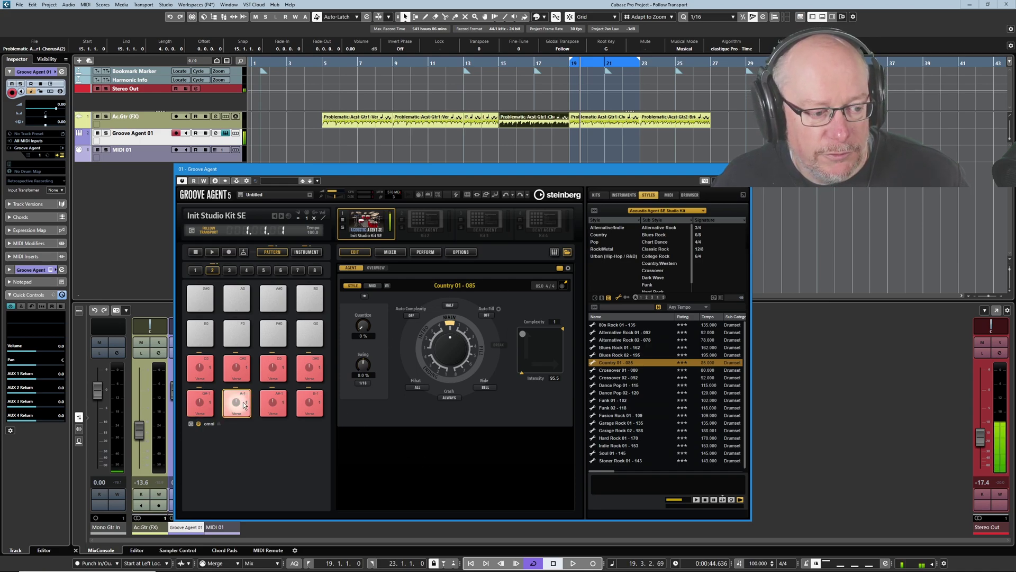
pyautogui.moveTo(522, 332); pyautogui.dragTo(528, 333)
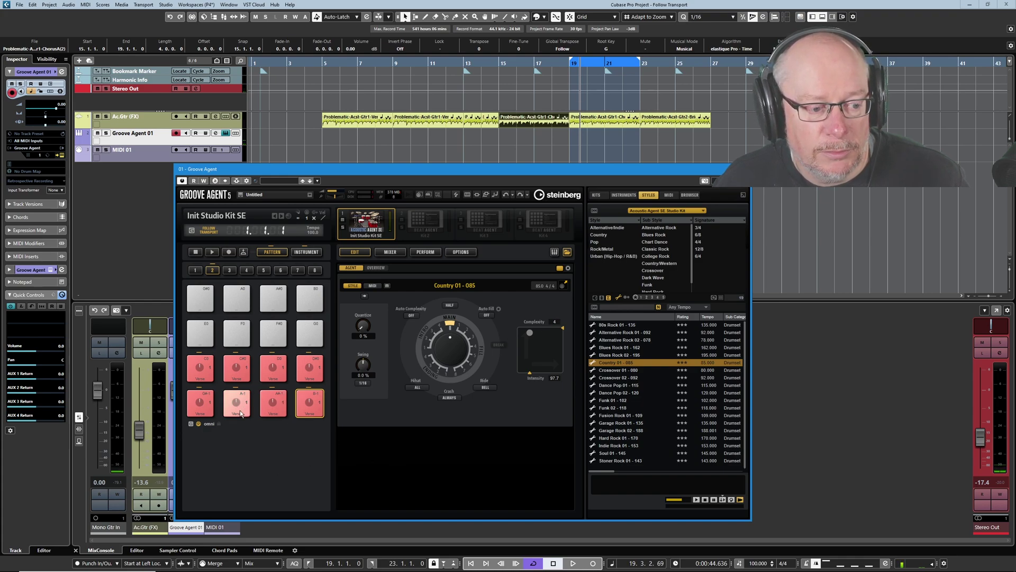
pyautogui.click(272, 403)
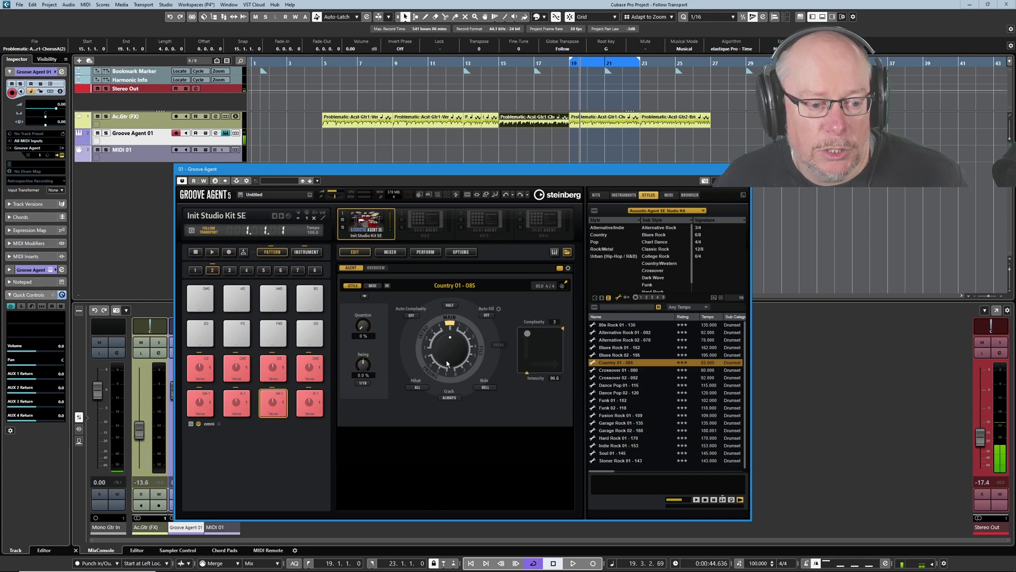
pyautogui.click(228, 401)
pyautogui.scroll(-1, 557, 321)
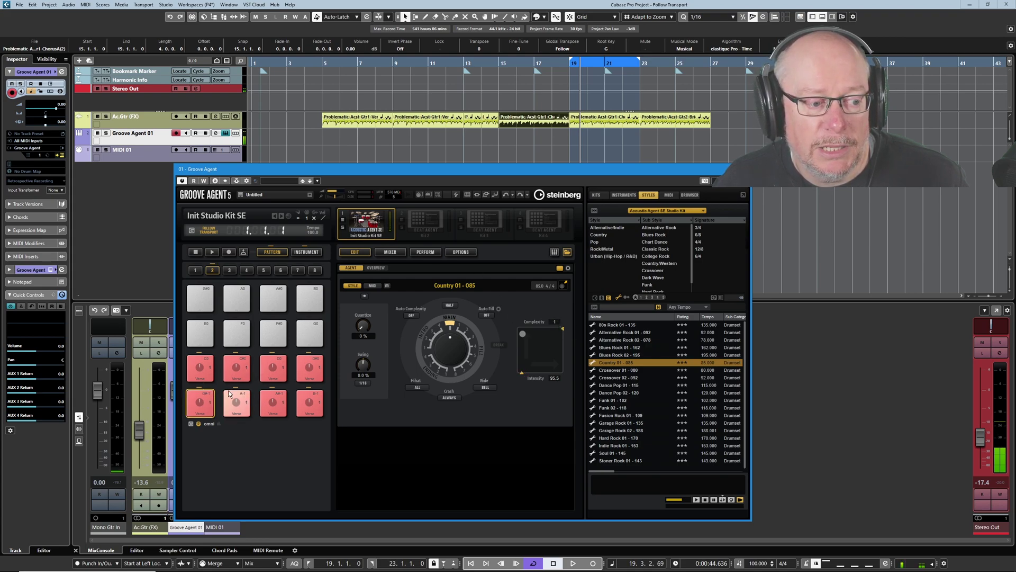
pyautogui.click(200, 365)
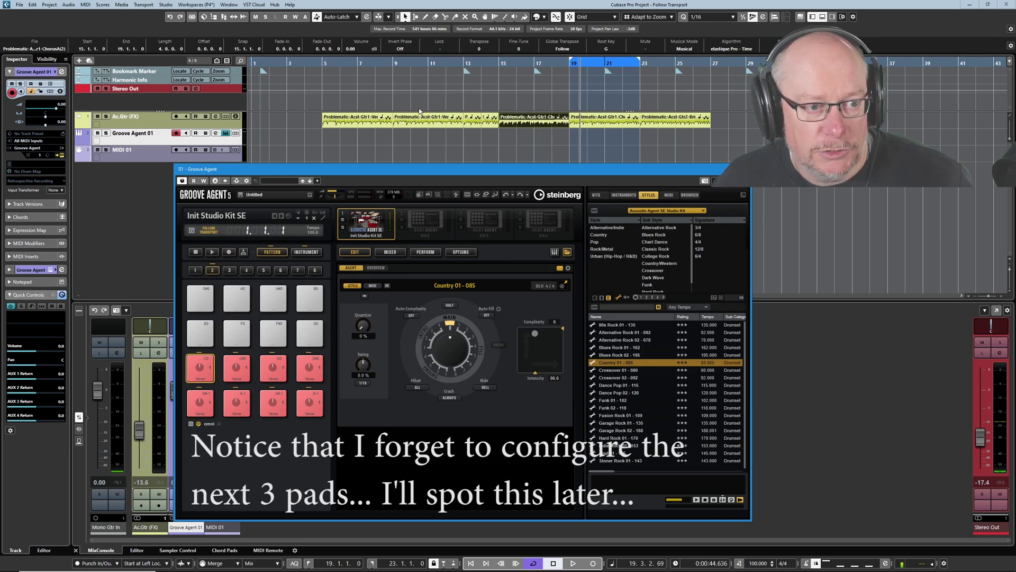
# Loop the second verse guitar event from bar 9 to 13 and audition it with the C0 Verse pad.
pyautogui.click(424, 124)
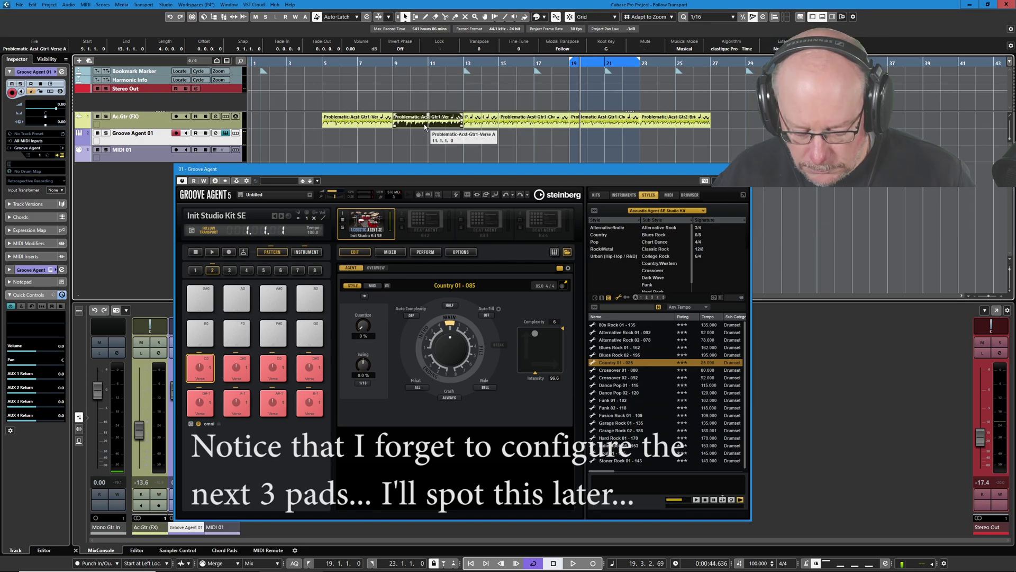
pyautogui.press('p')
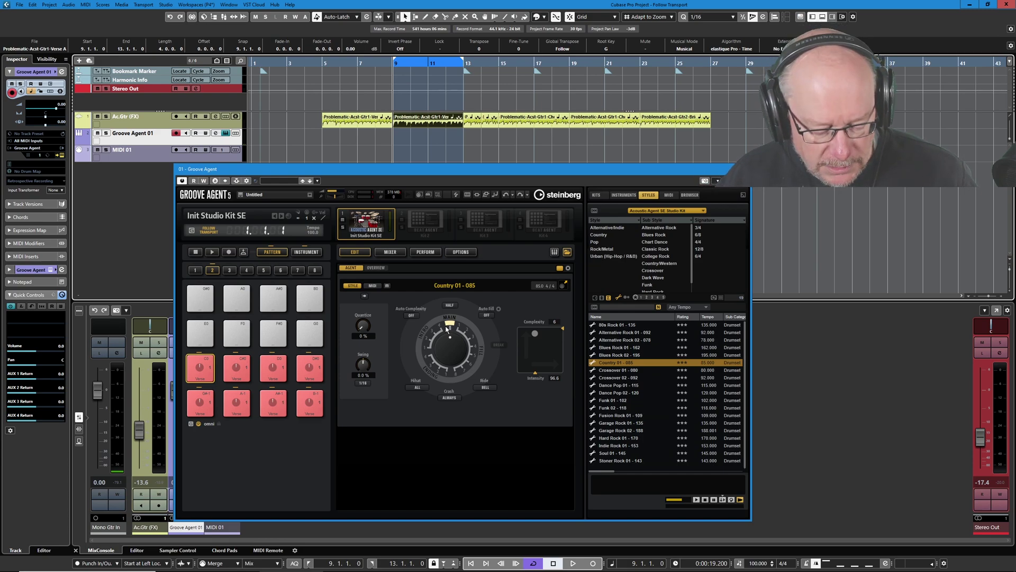
pyautogui.press('space')
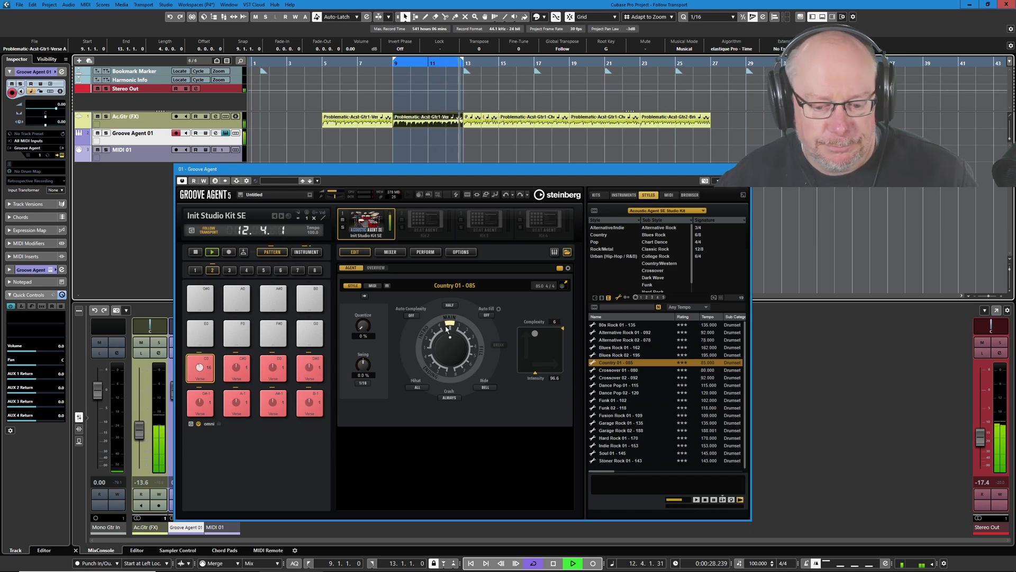
pyautogui.press('space')
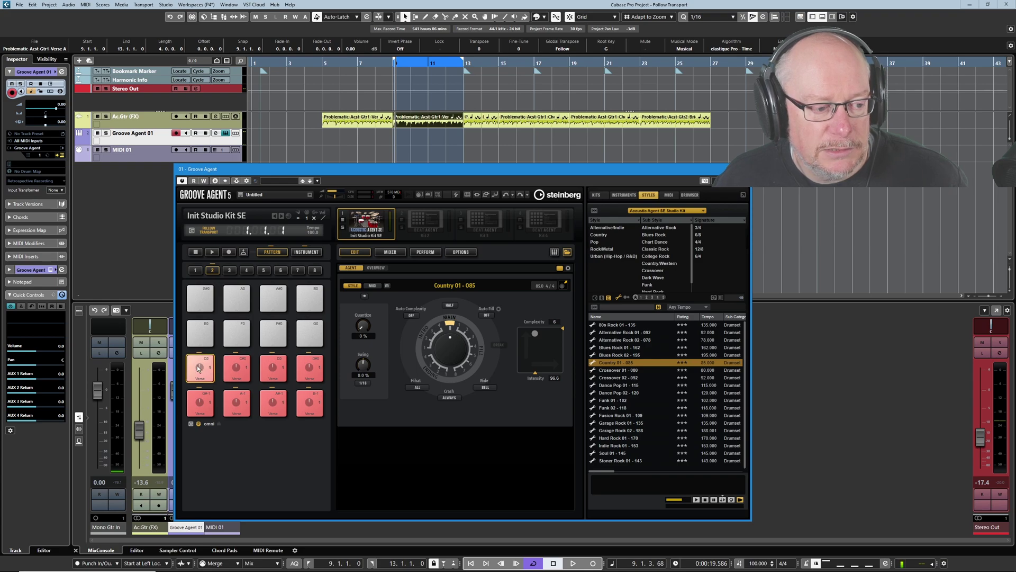
# Copy the C0 Verse pad to the empty E0 pad and rename the copy Fill.
pyautogui.moveTo(199, 376); pyautogui.dragTo(212, 342)
pyautogui.rightClick(200, 333)
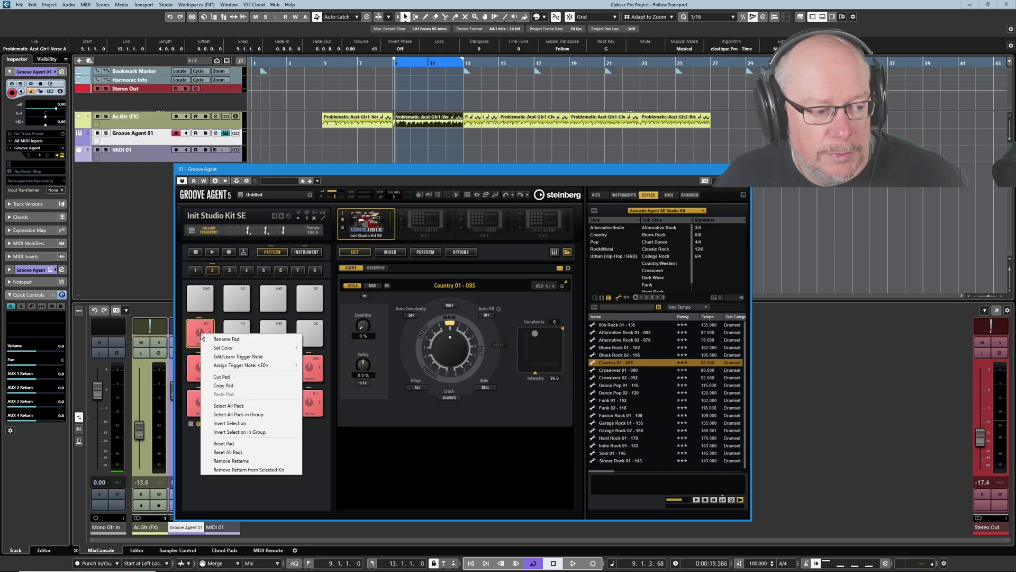
pyautogui.click(247, 337)
pyautogui.write('Fill')
pyautogui.press('Return')
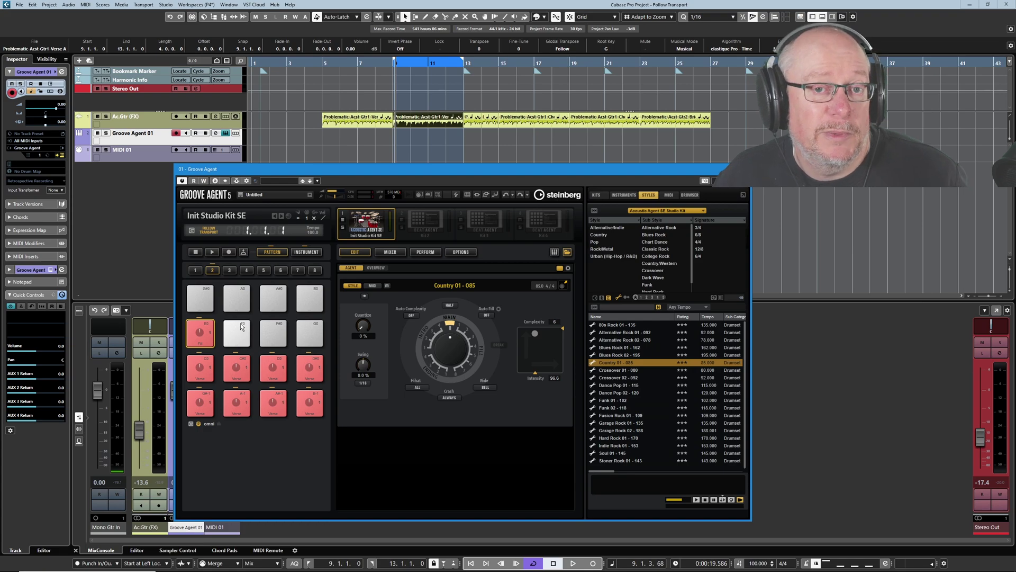
# Give the Fill pad Color 12 to distinguish it from the Verse pads.
pyautogui.rightClick(195, 329)
pyautogui.moveTo(277, 345)
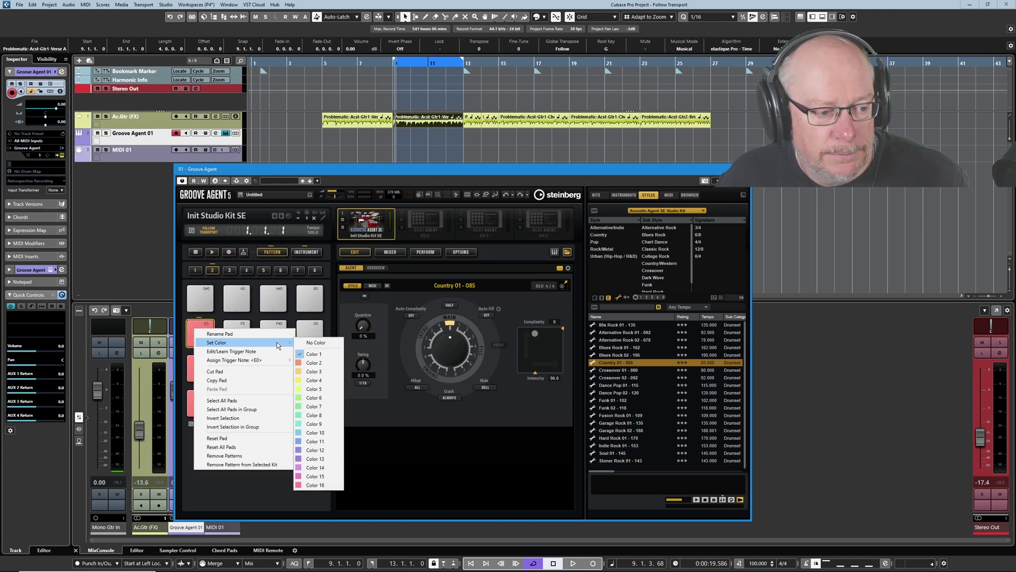
pyautogui.click(318, 450)
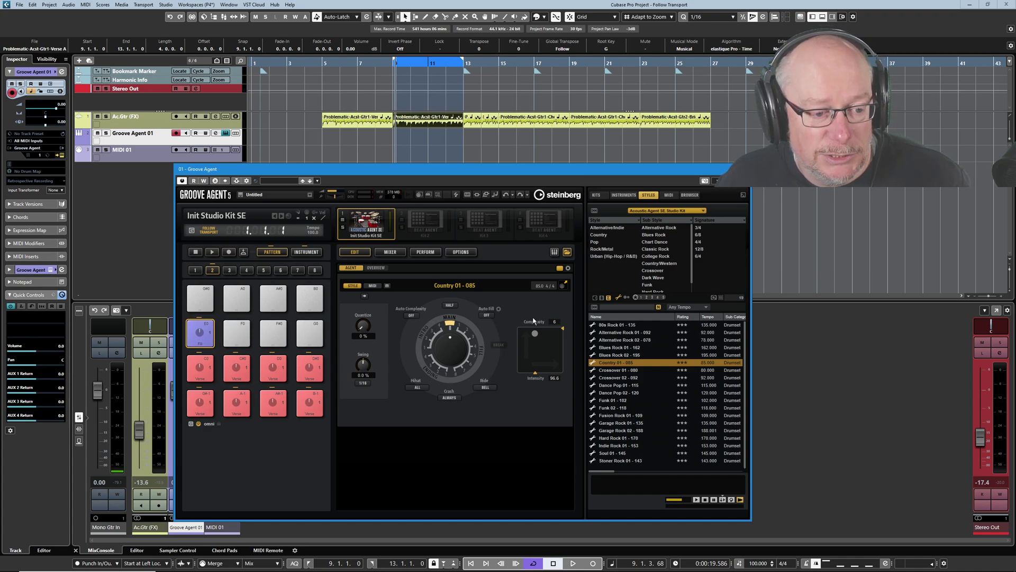
# Set the E0 pad to a fill pattern and copy it across the F0, F#0 and G0 pads with a different fill on each.
pyautogui.click(475, 356)
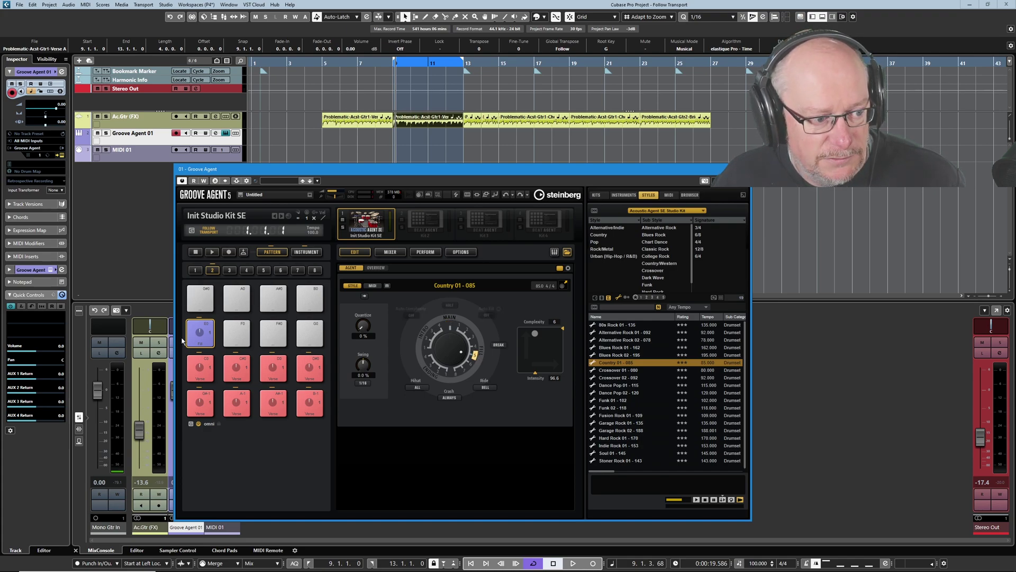
pyautogui.moveTo(197, 338); pyautogui.dragTo(316, 343)
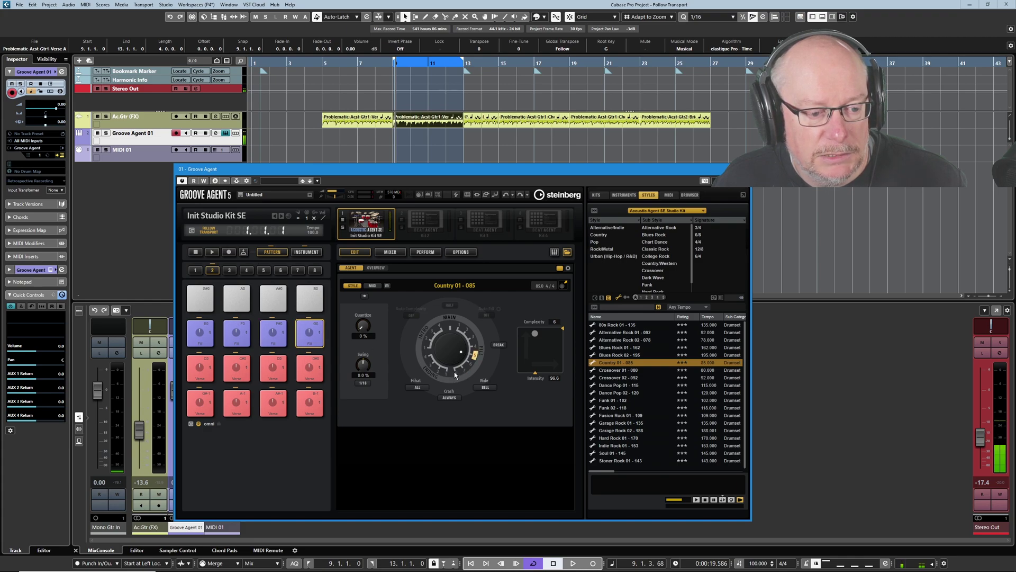
# Loop the two guitar fill events from bar 13 to 15 and audition the different Fill pads against them.
pyautogui.moveTo(470, 130); pyautogui.dragTo(495, 118)
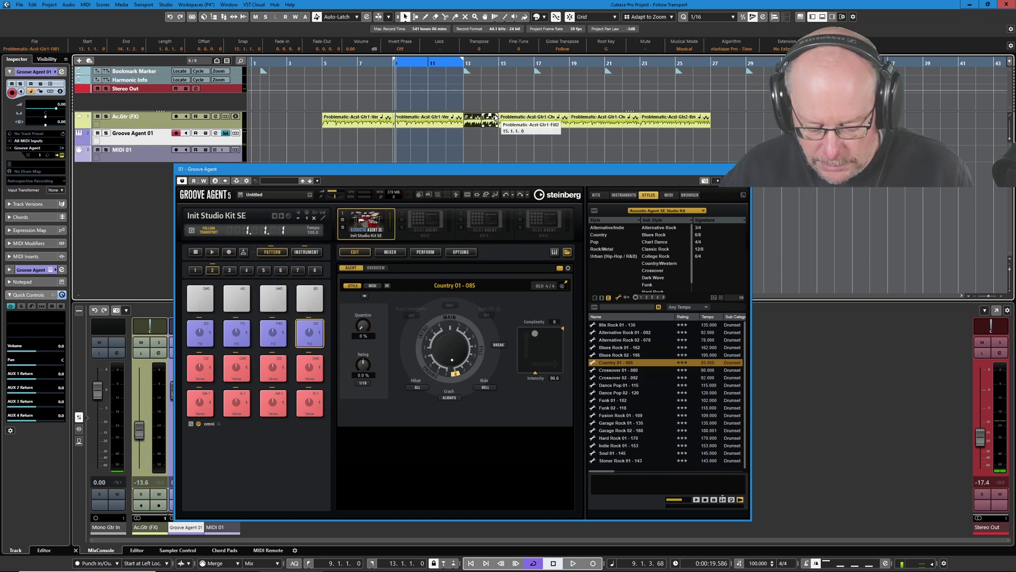
pyautogui.press('p')
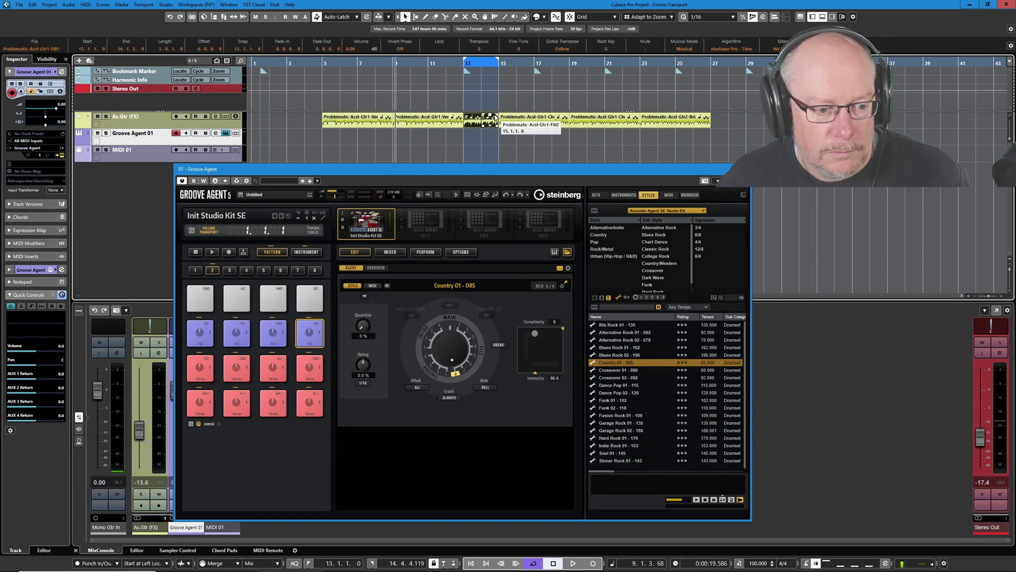
pyautogui.press('space')
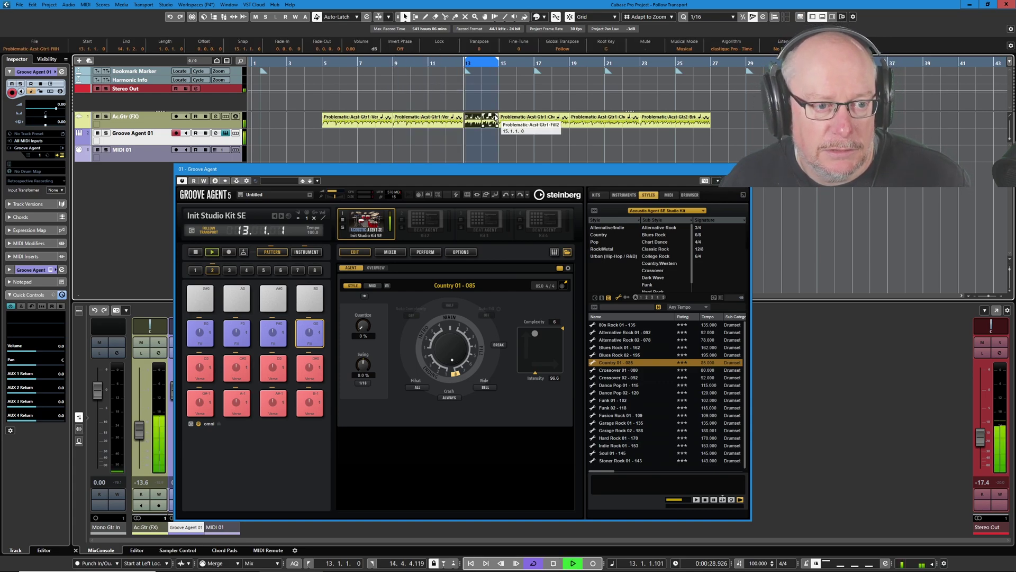
pyautogui.click(275, 331)
pyautogui.click(239, 339)
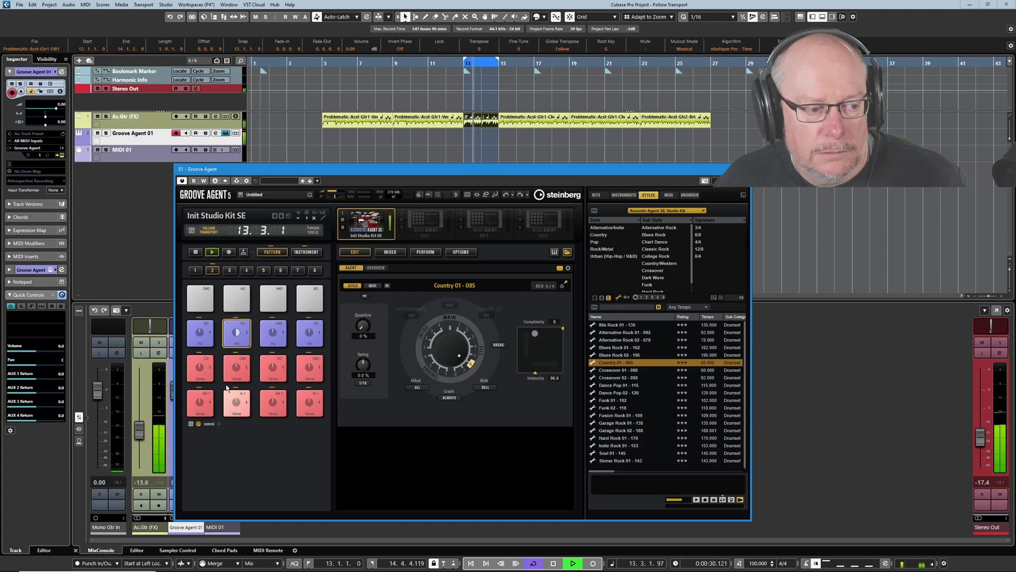
pyautogui.click(201, 332)
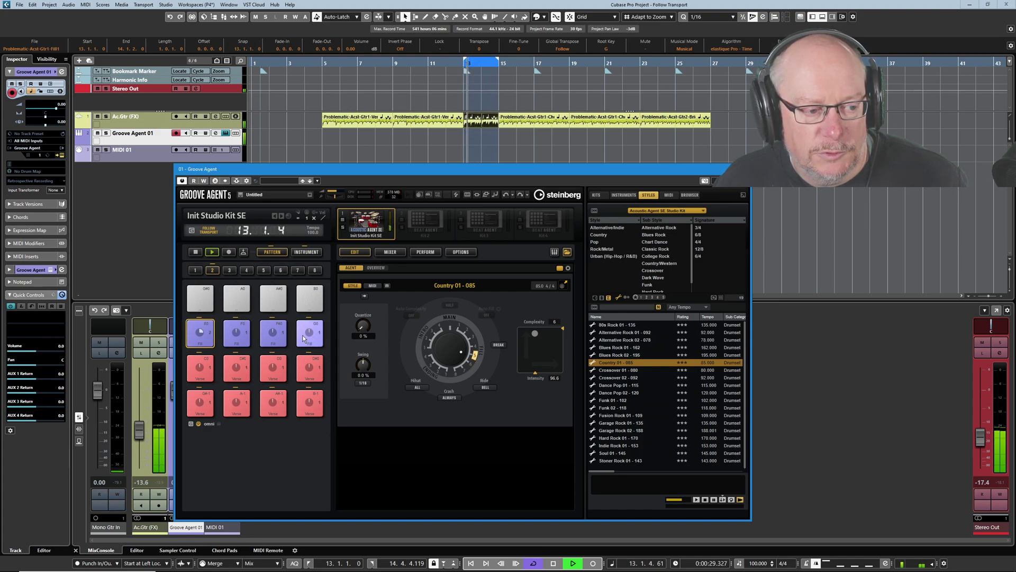
pyautogui.click(272, 333)
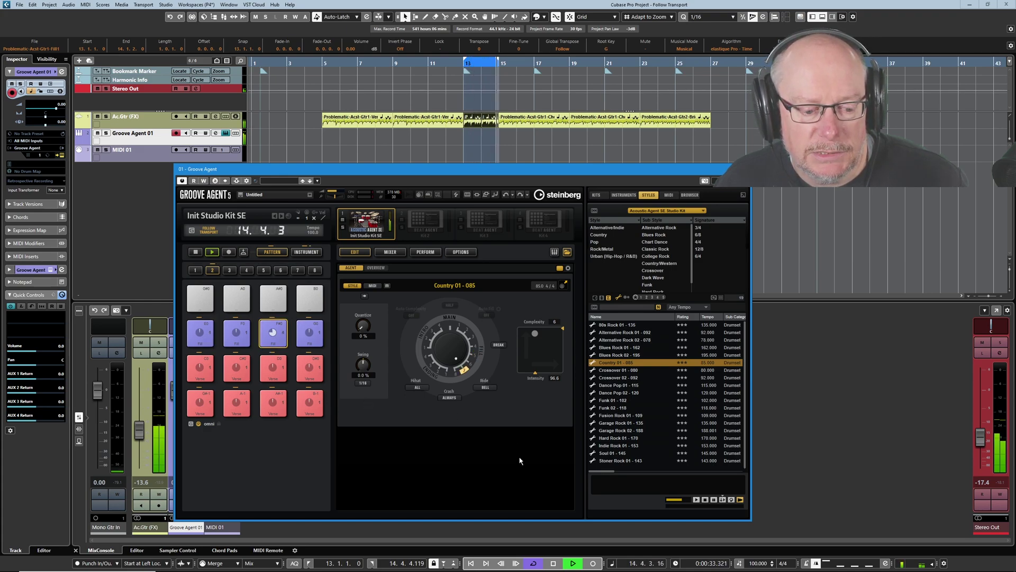
pyautogui.press('space')
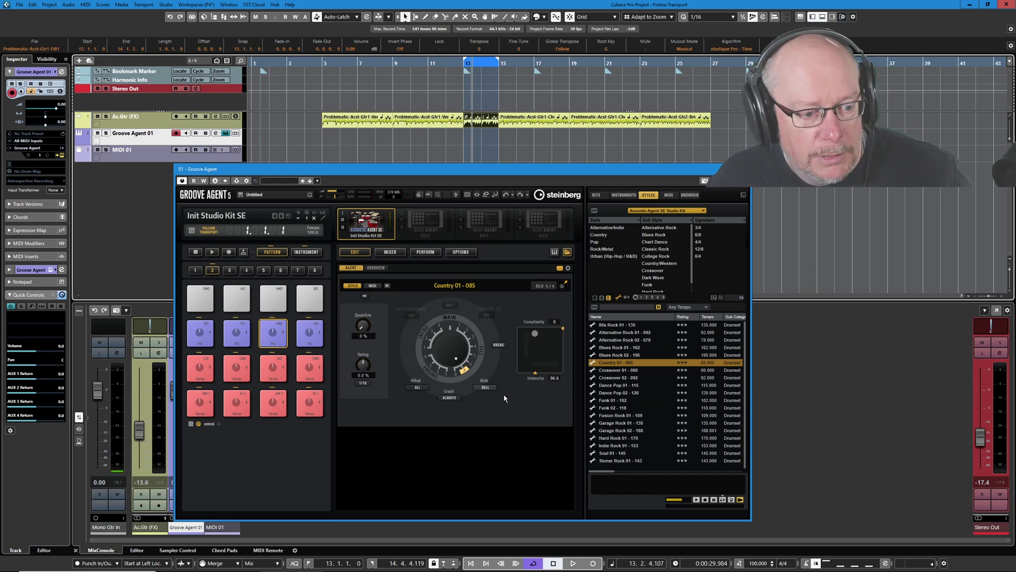
# Copy the E0 Fill pad to the empty G#0 pad.
pyautogui.click(202, 336)
pyautogui.moveTo(202, 335); pyautogui.dragTo(206, 307)
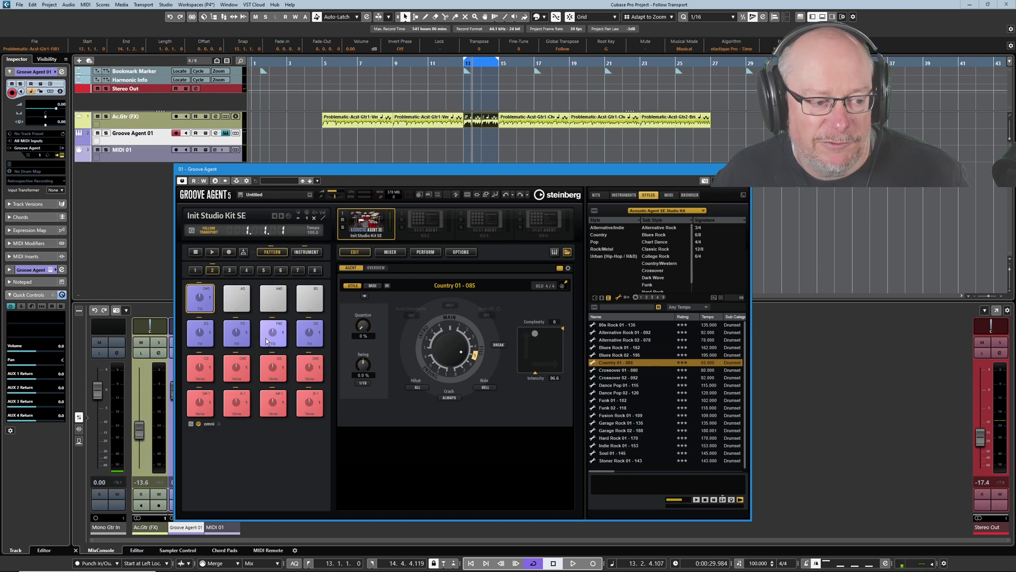
# Rename the copied G#0 pad Ending and give it Color 5 to set it apart from the Fill pads.
pyautogui.rightClick(190, 295)
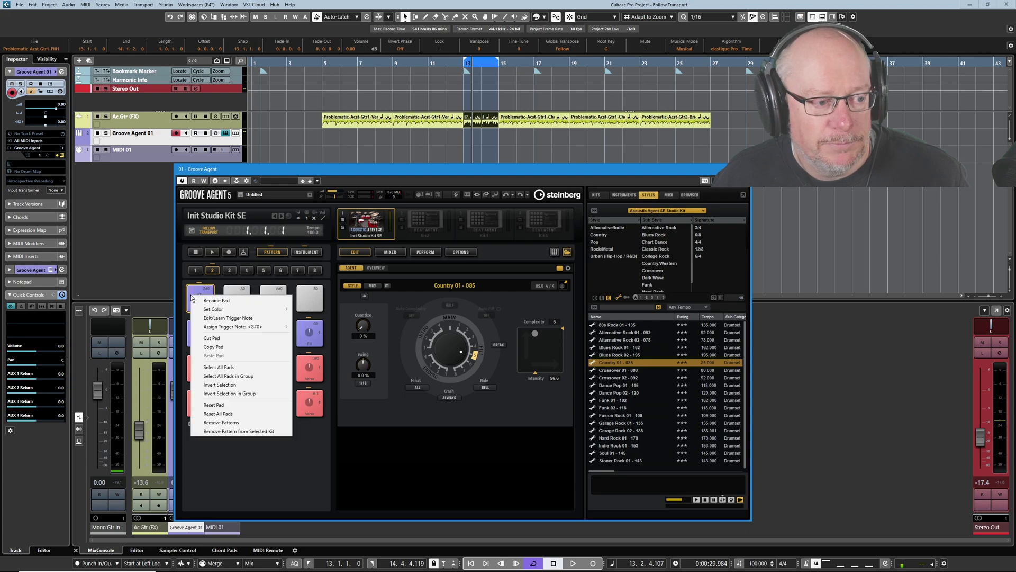
pyautogui.click(226, 299)
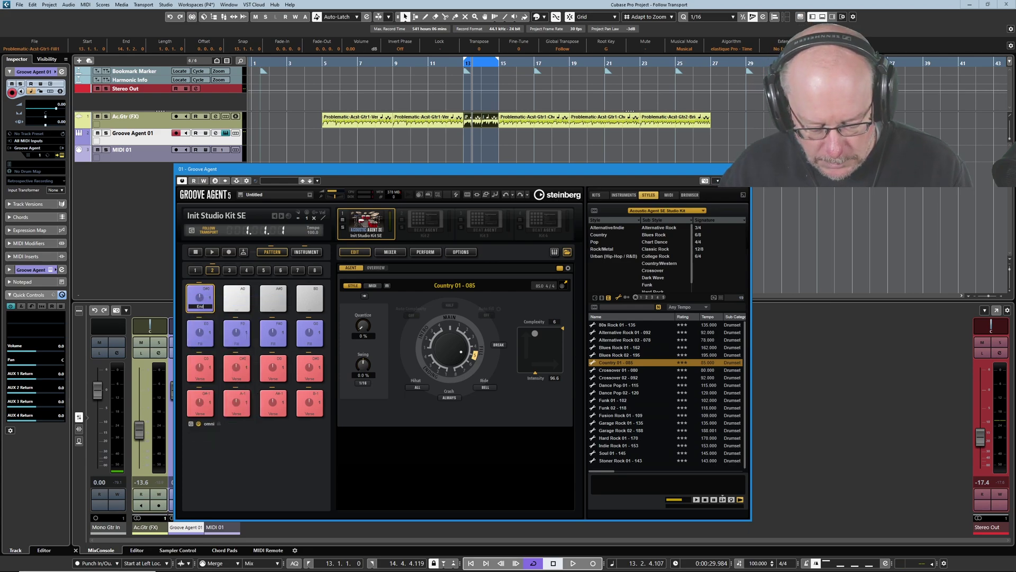
pyautogui.write('Ending')
pyautogui.press('Return')
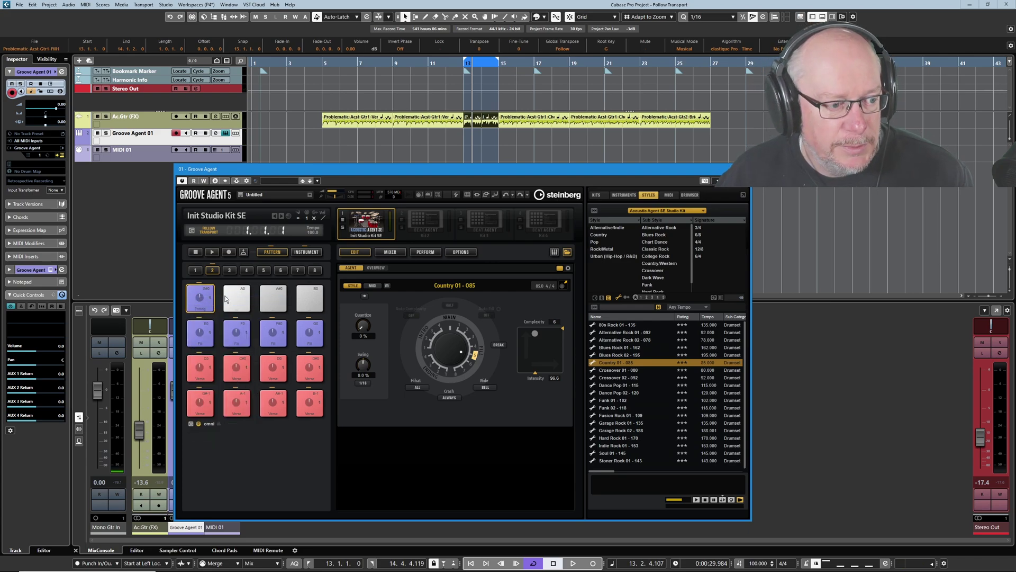
pyautogui.rightClick(198, 294)
pyautogui.moveTo(281, 307)
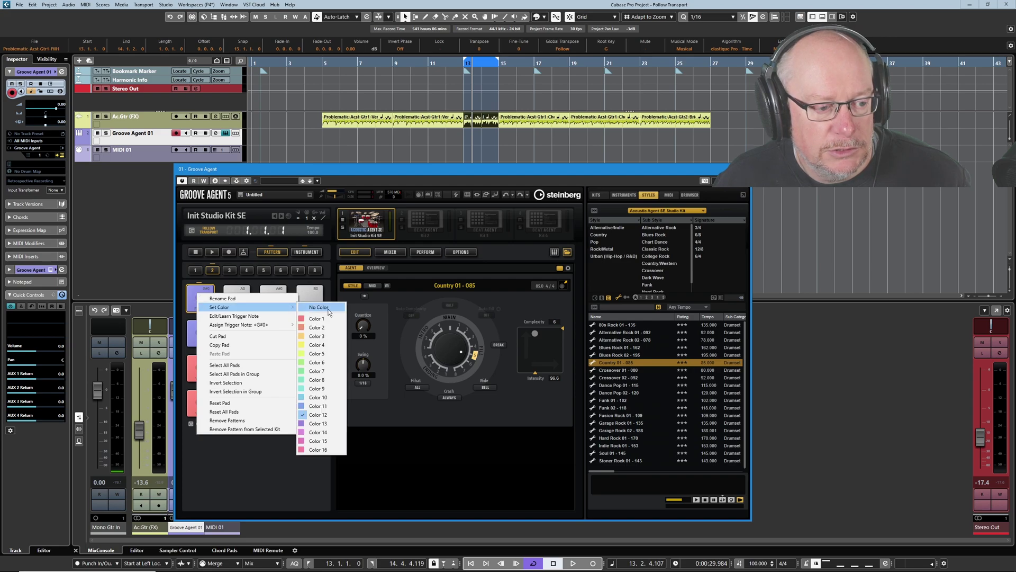
pyautogui.click(318, 354)
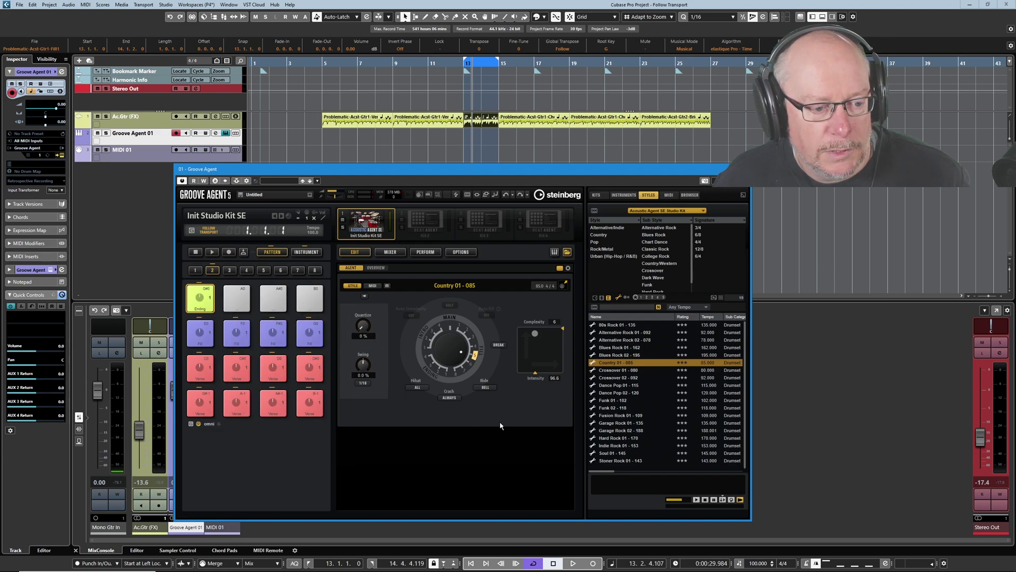
# Set the G#0 pad to an ending pattern and copy it to the A0 pad with a different ending.
pyautogui.click(445, 374)
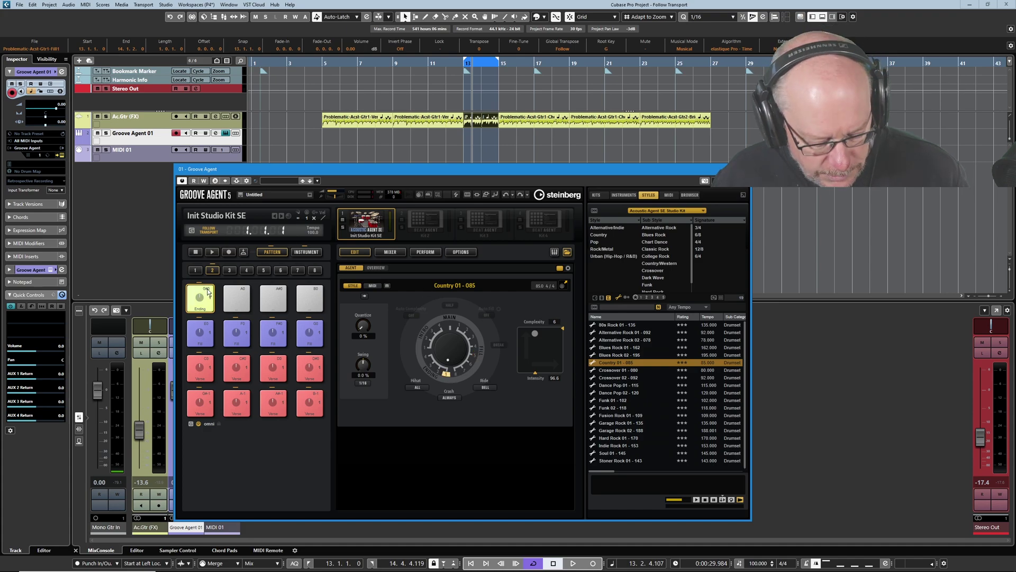
pyautogui.moveTo(206, 291); pyautogui.dragTo(238, 297)
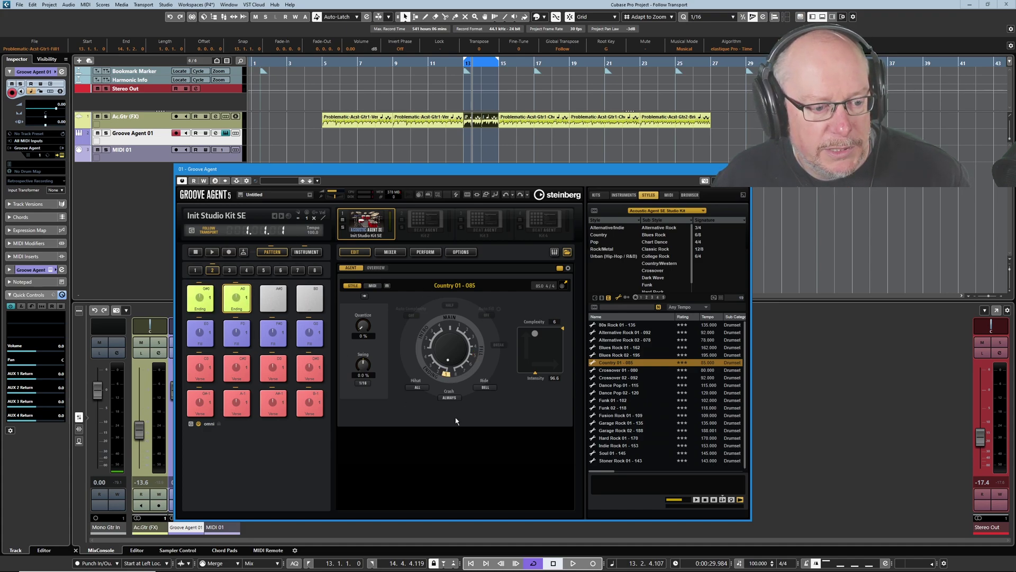
pyautogui.click(431, 367)
pyautogui.click(205, 295)
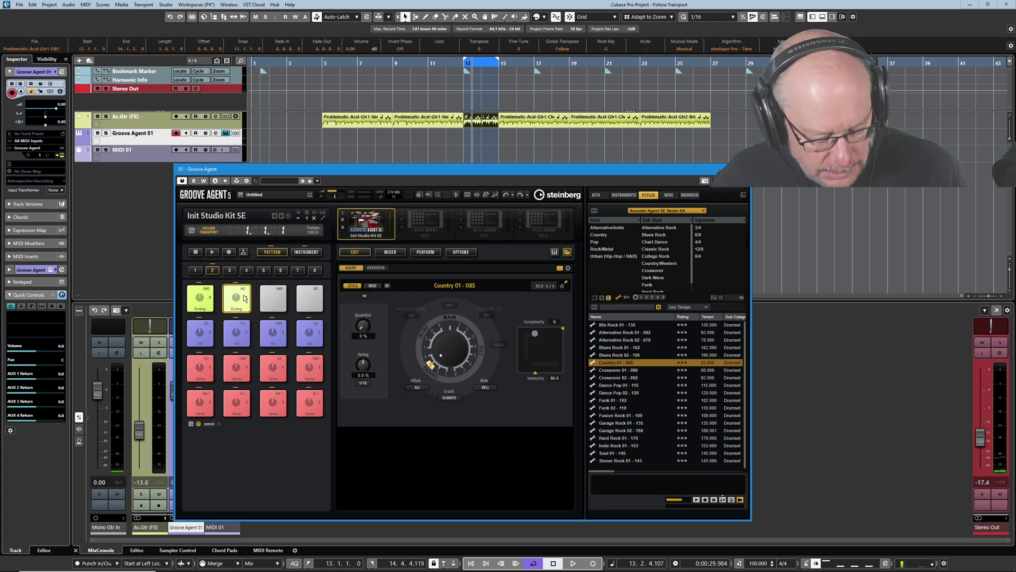
# Copy the A0 Ending pad to the empty A#0 pad and rename the copy Intro.
pyautogui.moveTo(244, 298); pyautogui.dragTo(273, 298)
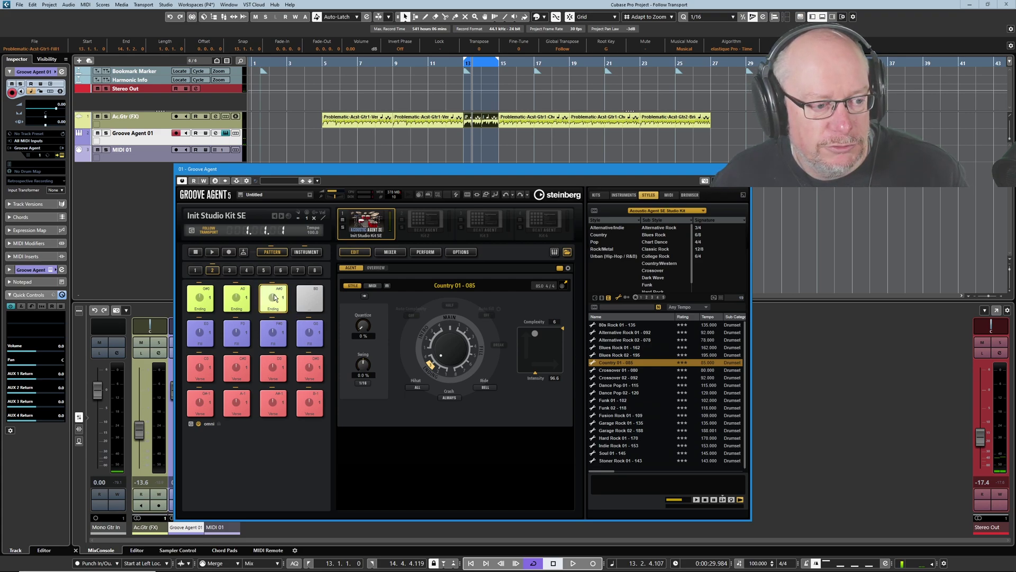
pyautogui.rightClick(273, 300)
pyautogui.click(291, 305)
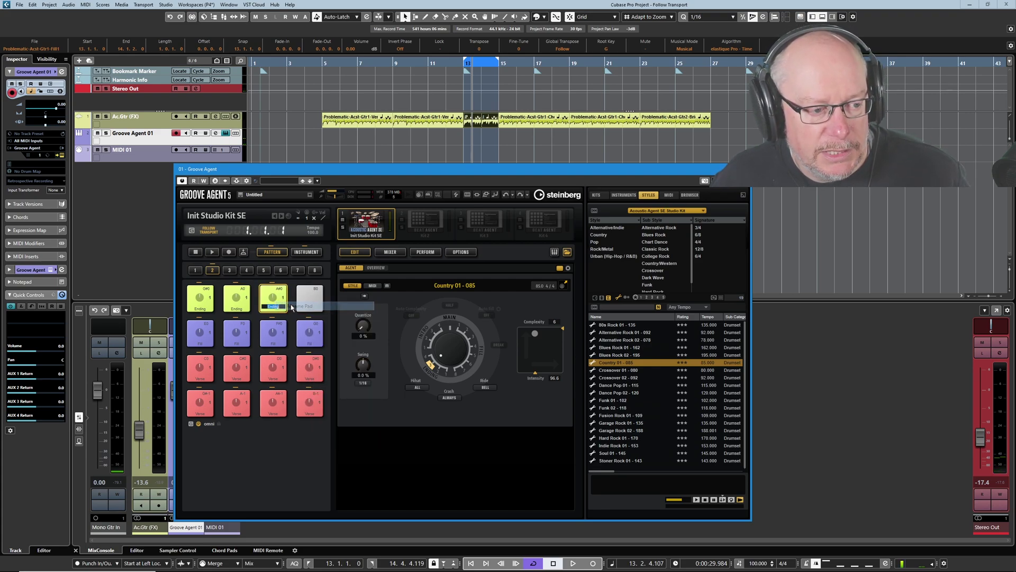
pyautogui.press('BackSpace')
pyautogui.write('Intro')
pyautogui.press('Return')
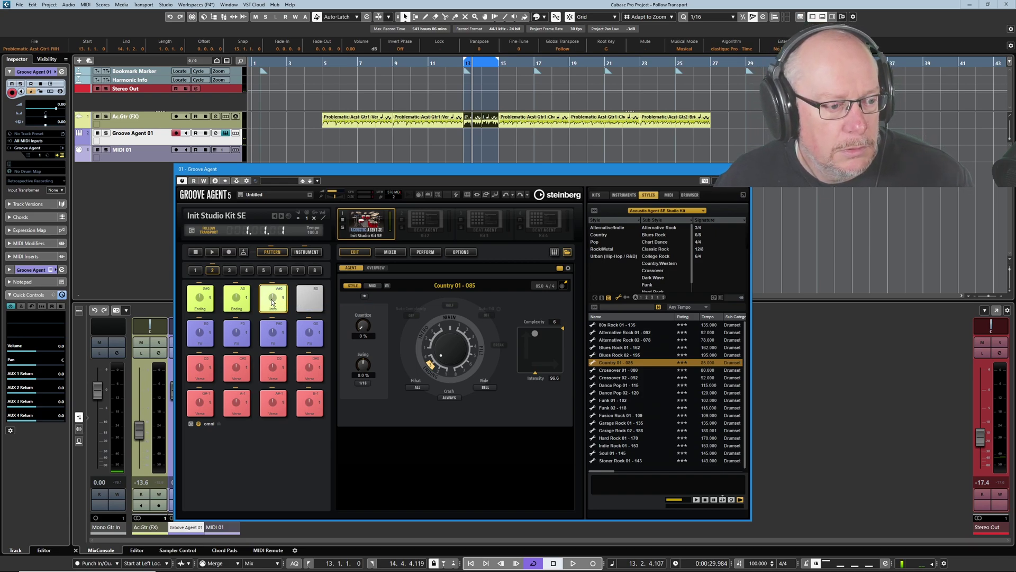
# Give the A#0 Intro pad Color 10 to distinguish it from the Ending pads.
pyautogui.rightClick(273, 302)
pyautogui.moveTo(349, 314)
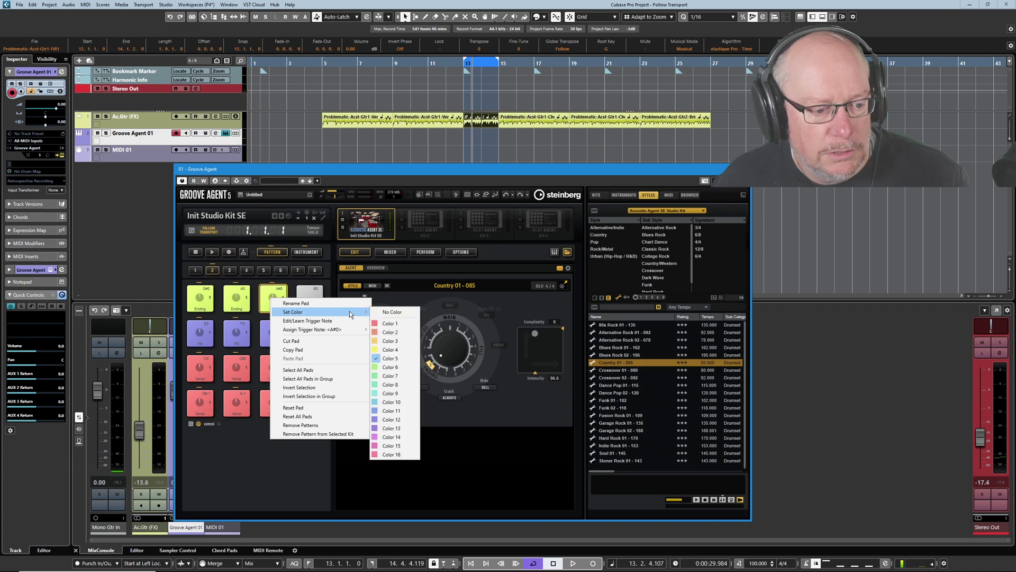
pyautogui.click(392, 402)
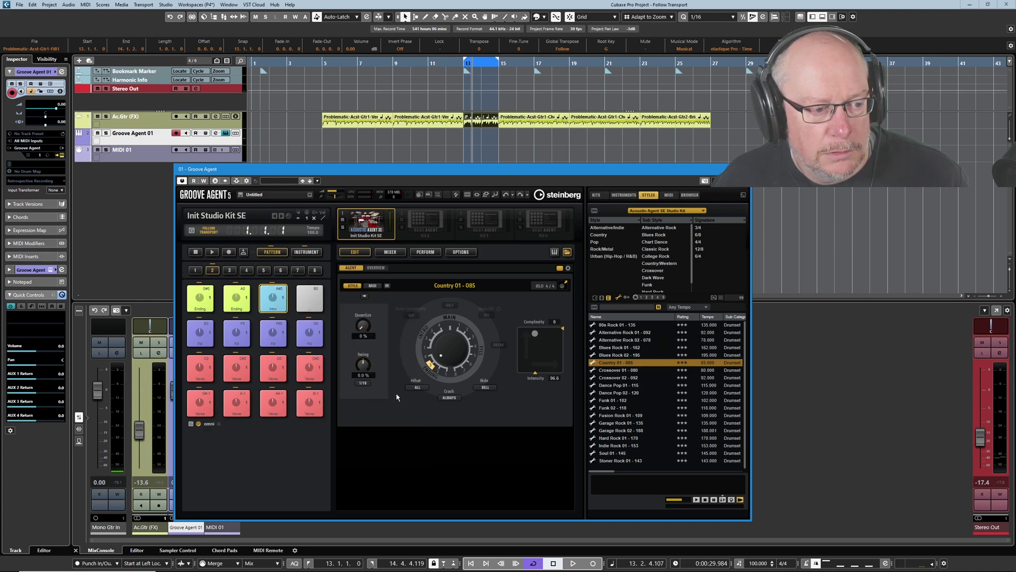
# Set the A#0 pad to an intro pattern and copy it to the B0 pad with a different intro.
pyautogui.click(424, 347)
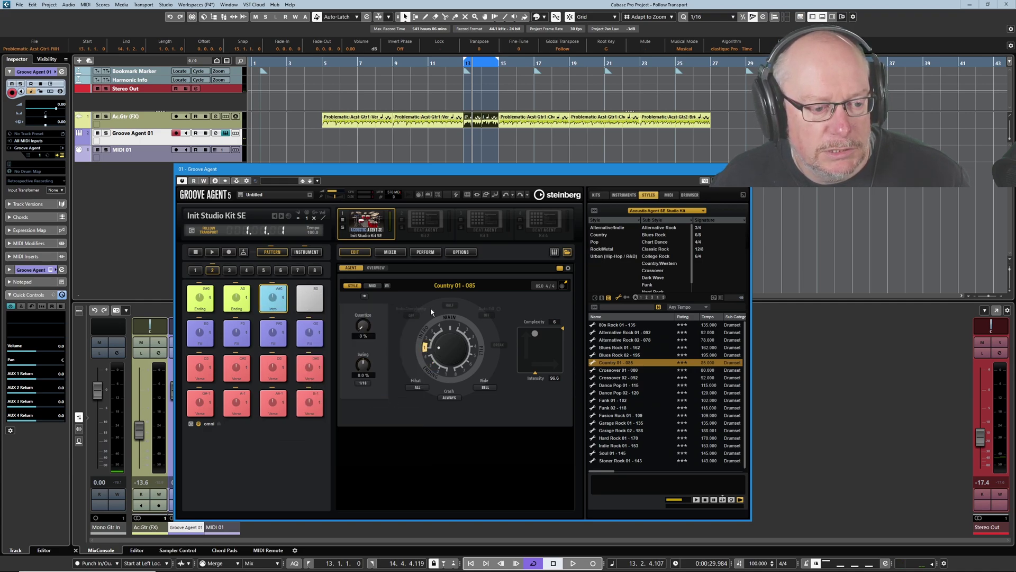
pyautogui.moveTo(271, 296)
pyautogui.mouseDown()
pyautogui.moveTo(336, 301)
pyautogui.moveTo(311, 299)
pyautogui.mouseUp()
pyautogui.click(429, 335)
pyautogui.click(427, 341)
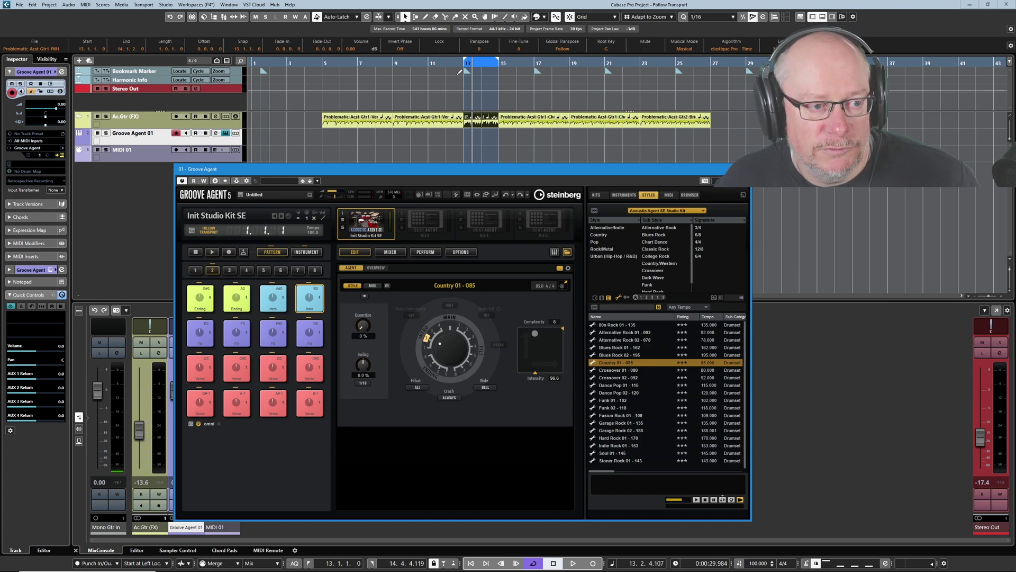
# Set the cycle range over the whole guitar part from bar 5 to 27 and select the G#-1 Verse pad.
pyautogui.moveTo(323, 62); pyautogui.dragTo(695, 74)
pyautogui.click(211, 409)
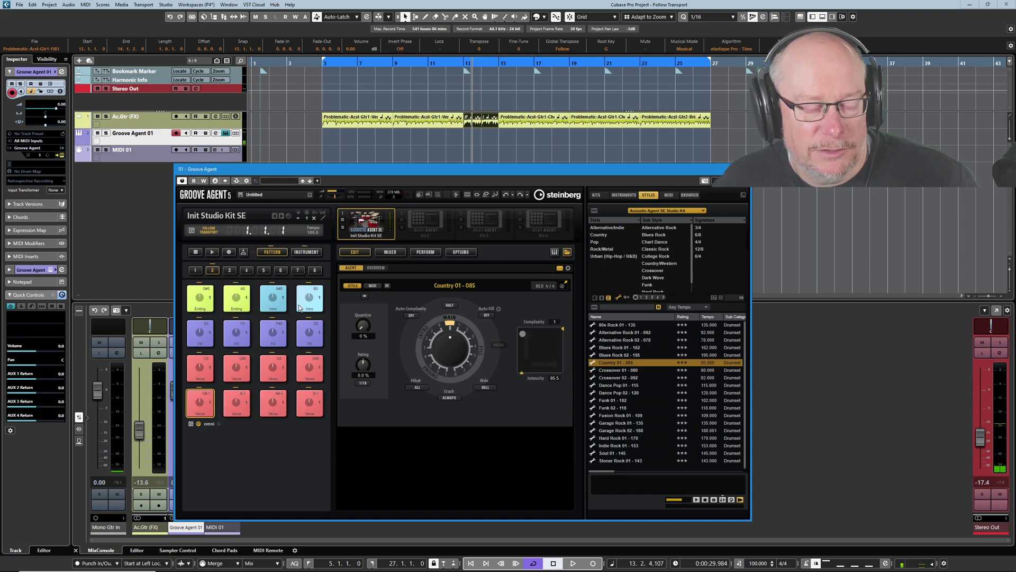
pyautogui.click(201, 402)
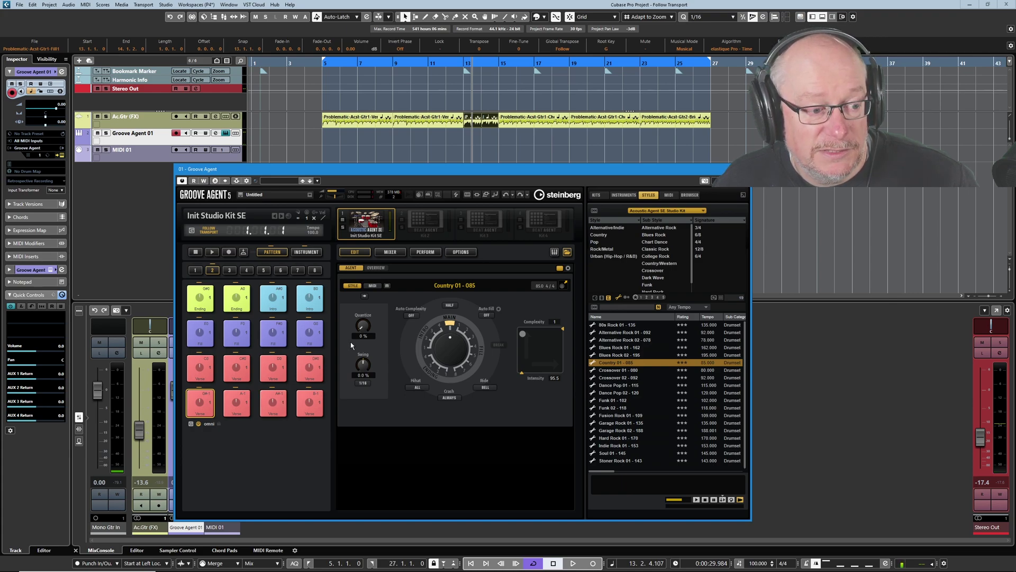
pyautogui.click(271, 297)
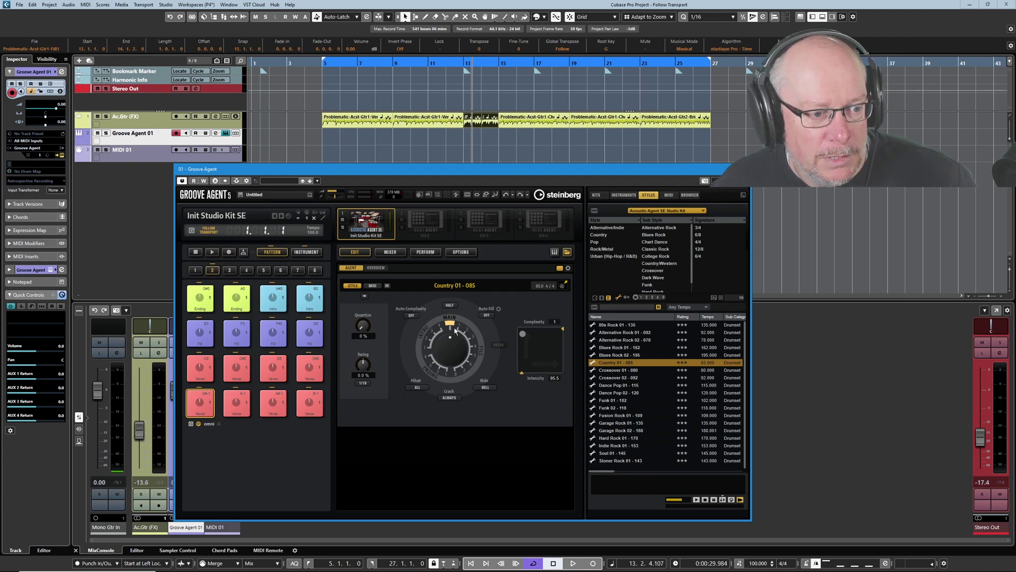
# Play from bar 5 with Stereo Out lowered to -18.4, switching through the C0 Verse, E0 Fill, F0 Fill and C#0 Verse pads.
pyautogui.press('space')
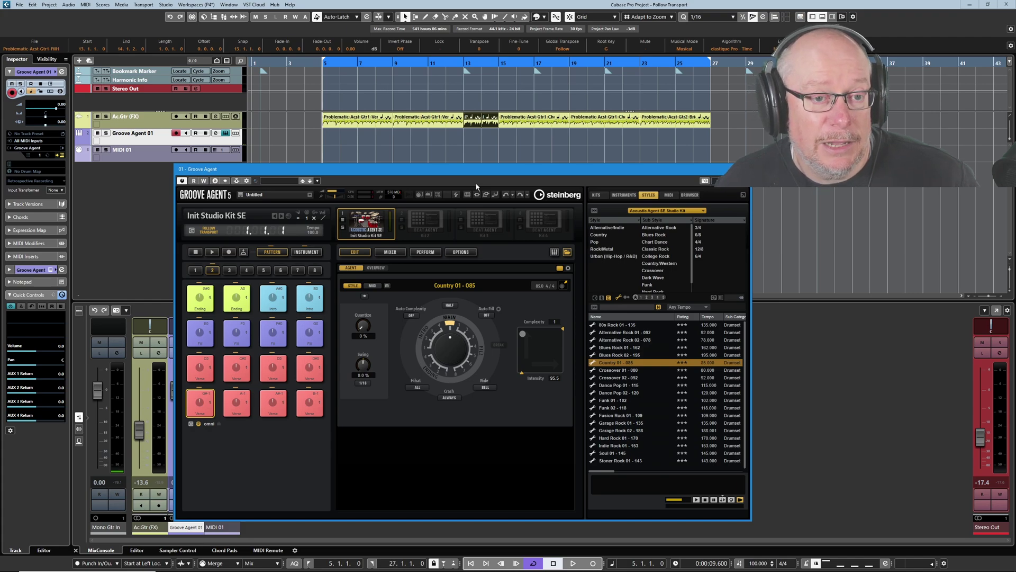
pyautogui.click(573, 563)
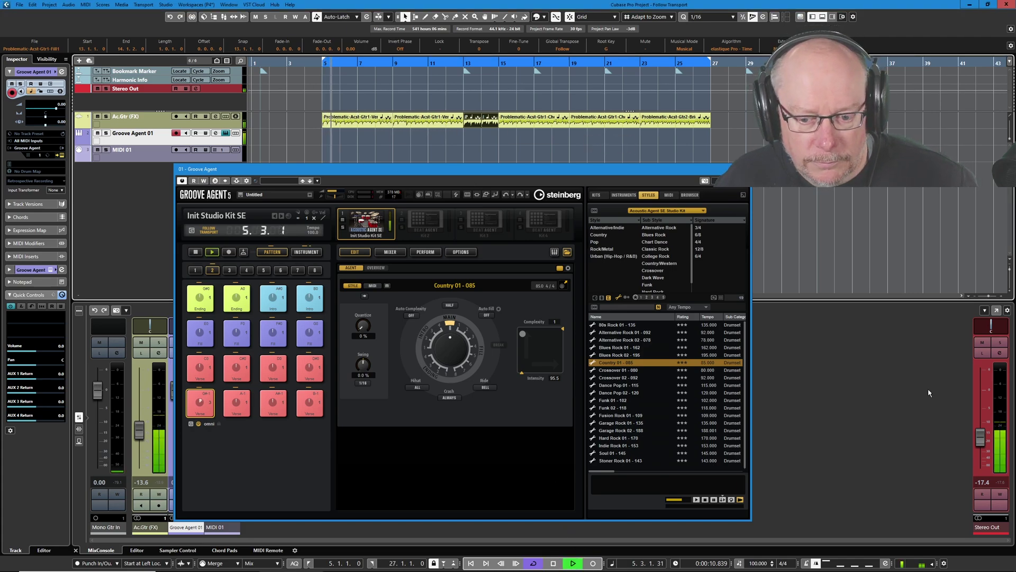
pyautogui.moveTo(978, 442); pyautogui.dragTo(984, 443)
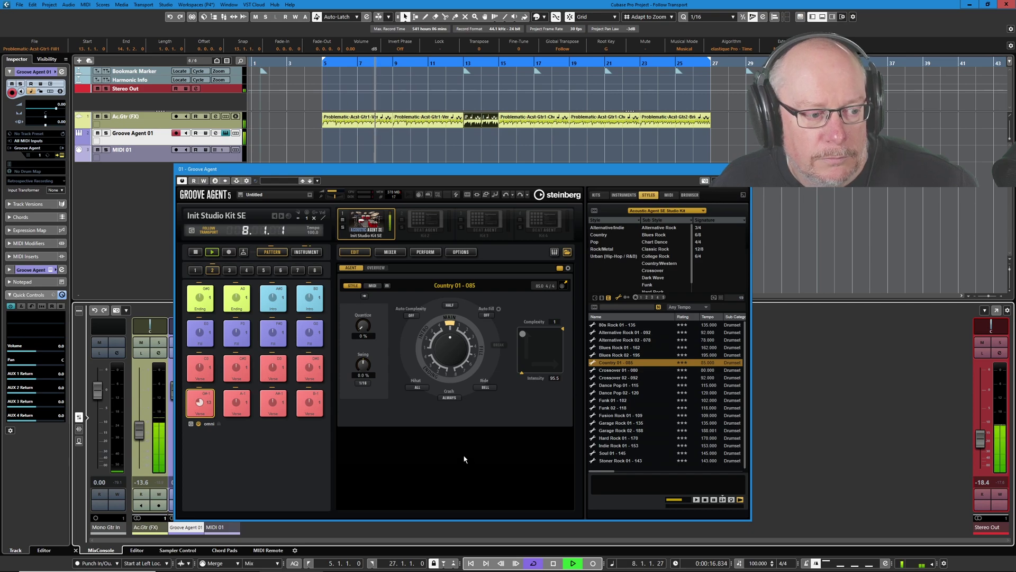
pyautogui.click(200, 366)
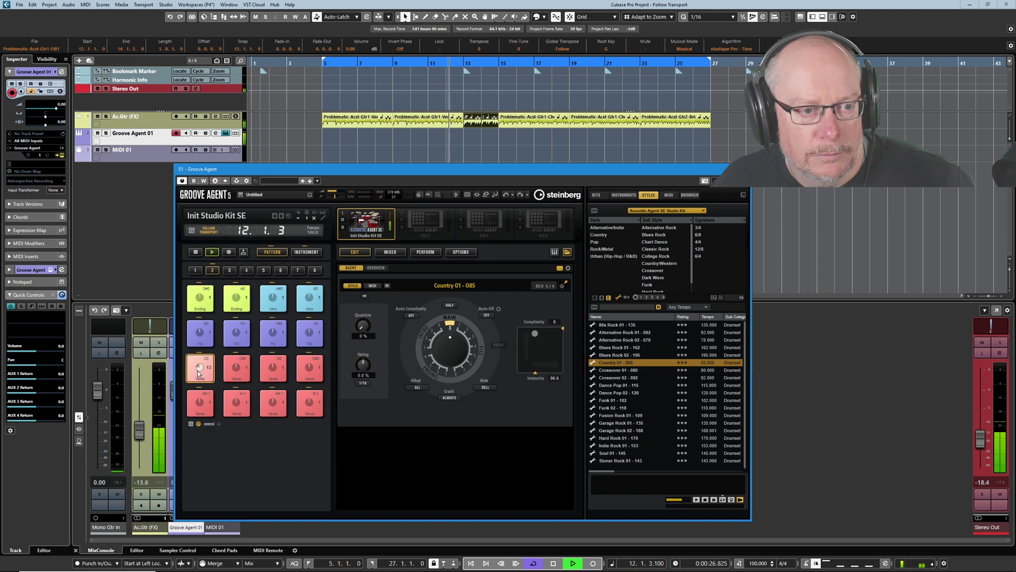
pyautogui.click(202, 332)
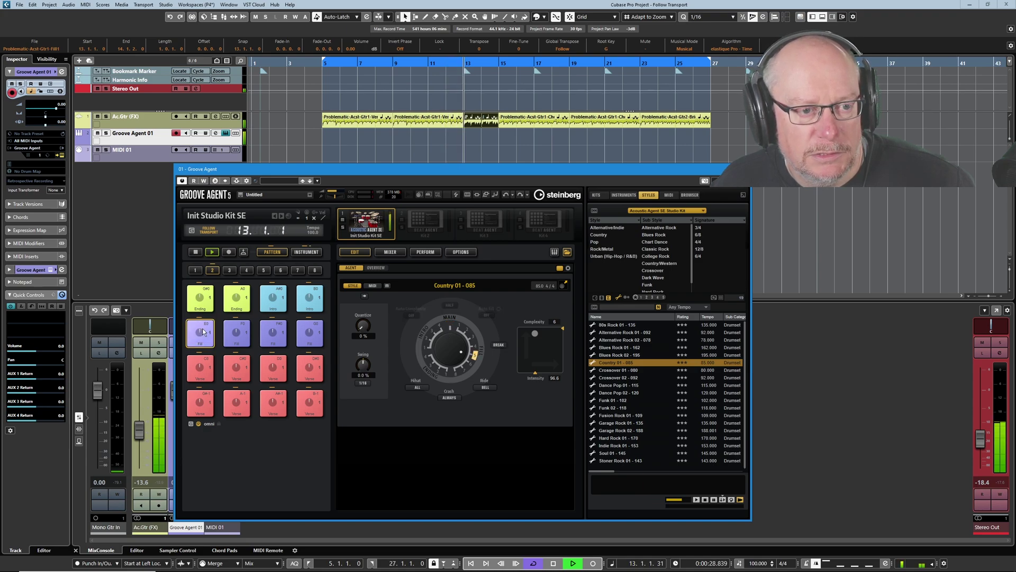
pyautogui.click(236, 332)
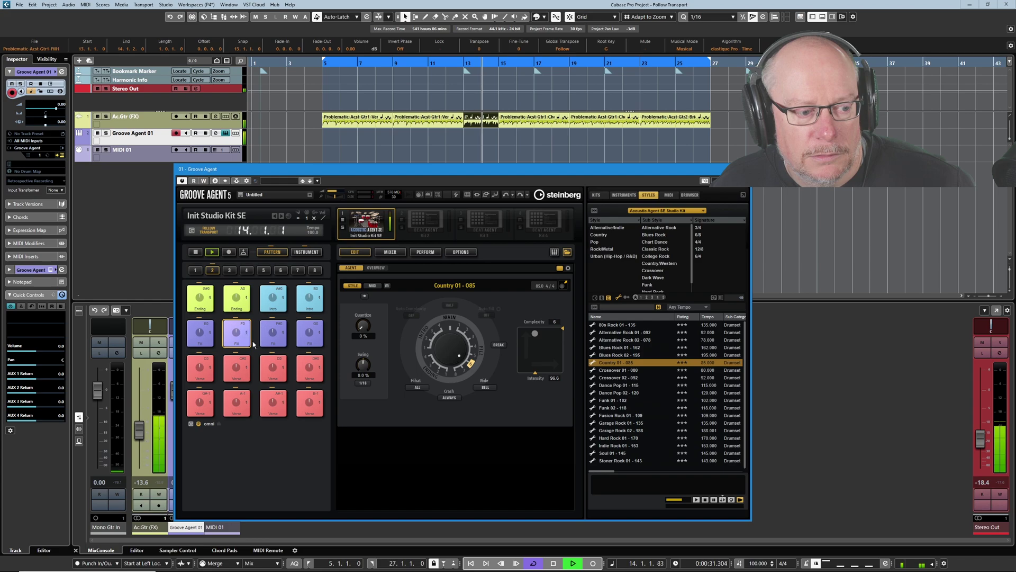
pyautogui.click(240, 370)
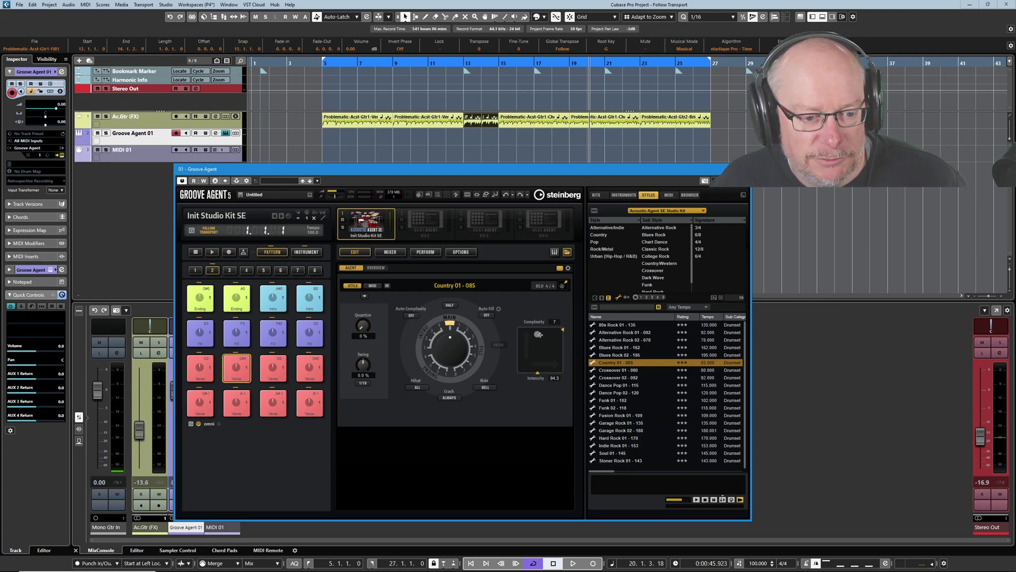
# Set the complexity of the C#0, D0 and D#0 Verse pads to 7, 10 and 13 respectively.
pyautogui.moveTo(542, 336); pyautogui.dragTo(530, 336)
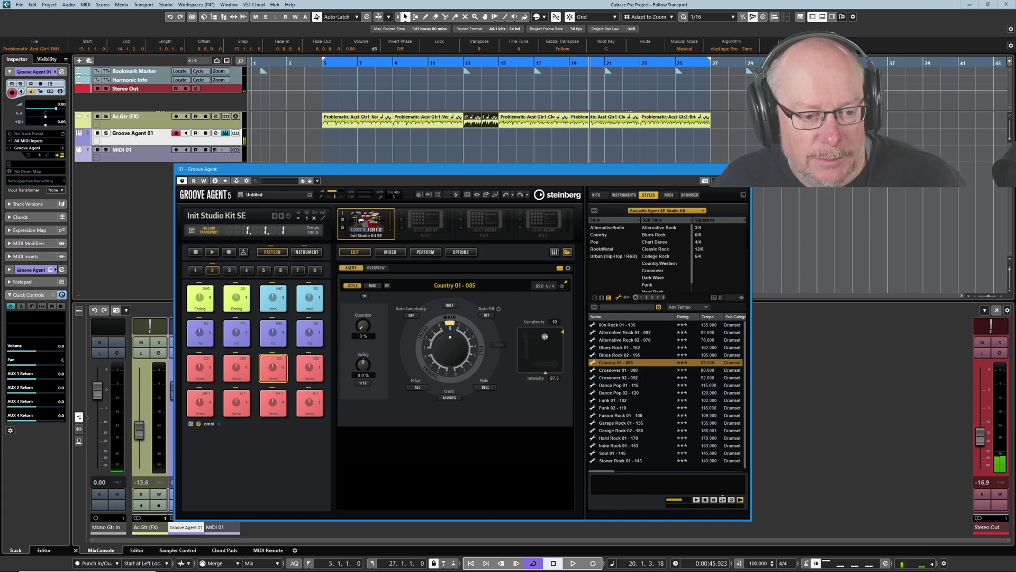
pyautogui.click(313, 362)
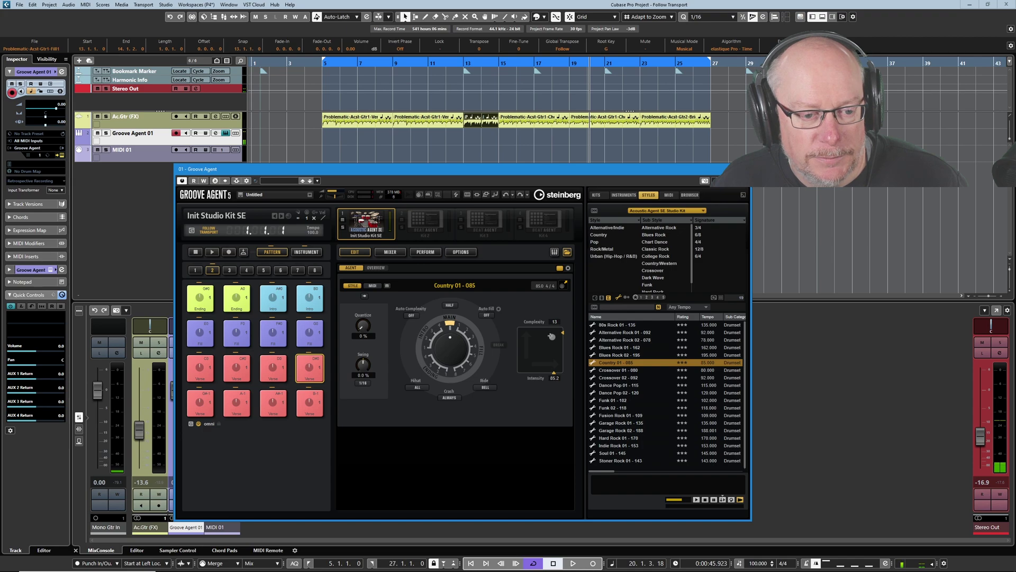
# Play from bar 14 with the F#0 Fill pad and audition the C#0, D0 and D#0 Verse pads against the following guitar sections.
pyautogui.press('space')
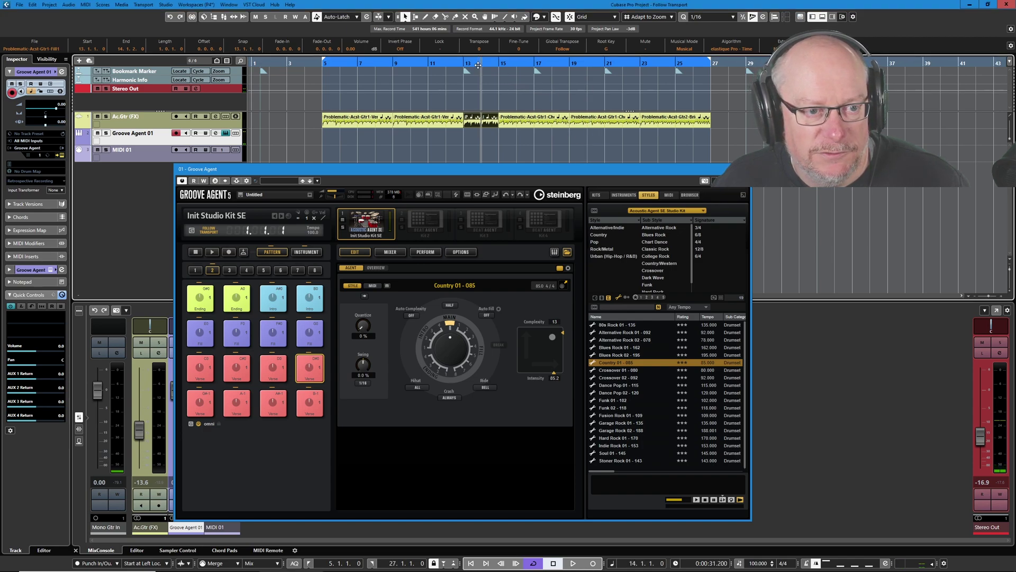
pyautogui.click(272, 332)
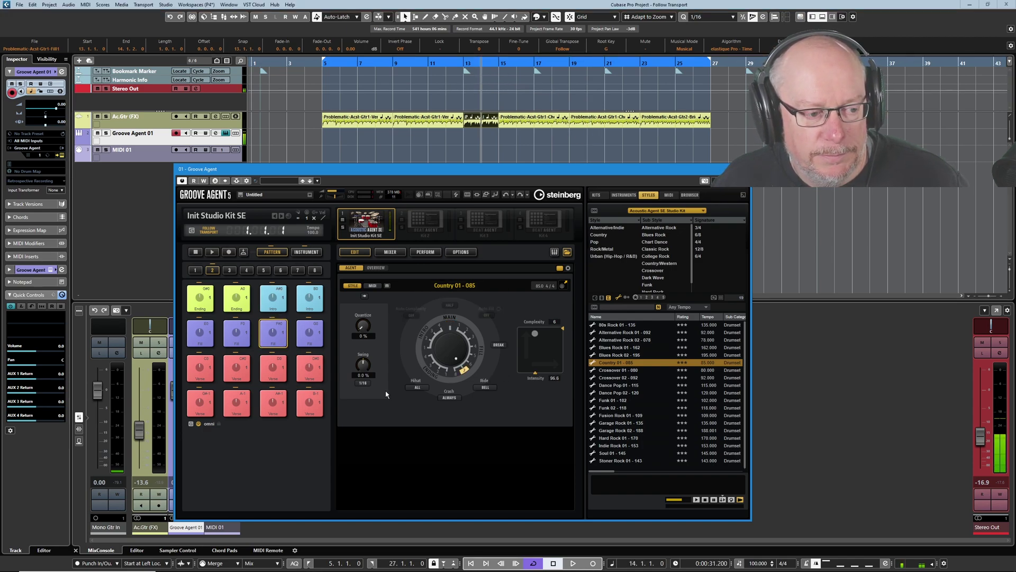
pyautogui.press('space')
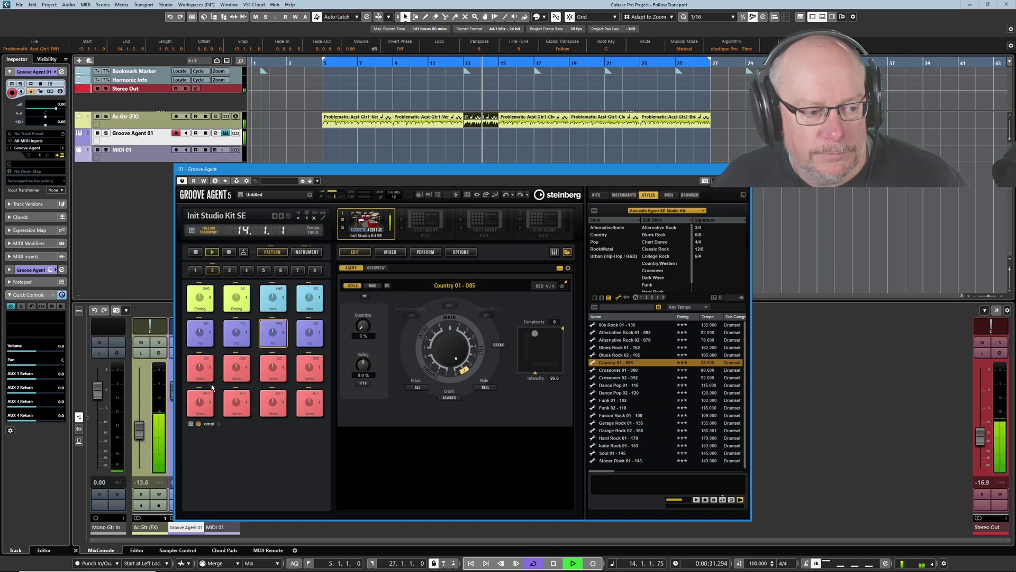
pyautogui.click(238, 367)
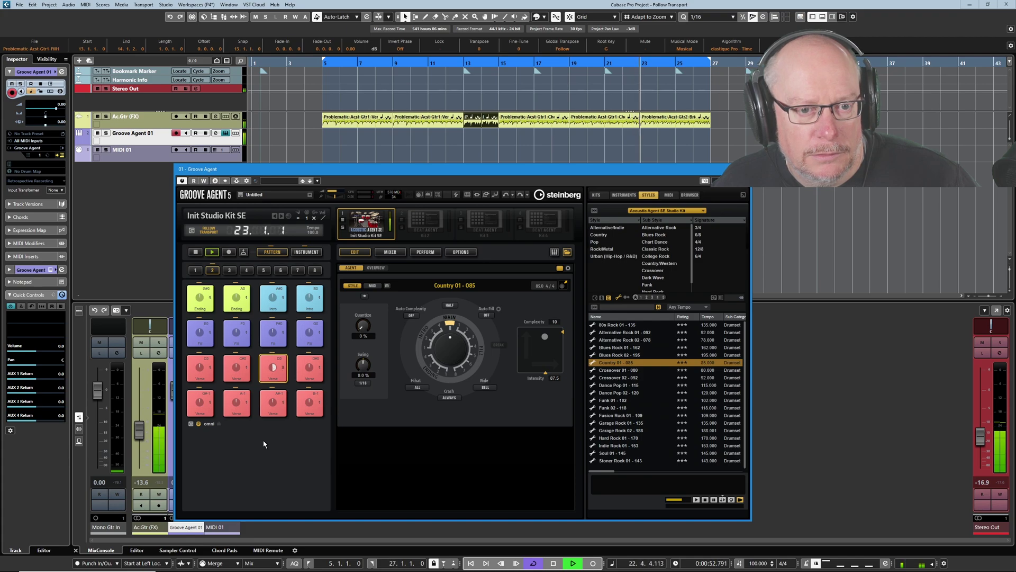
pyautogui.click(316, 372)
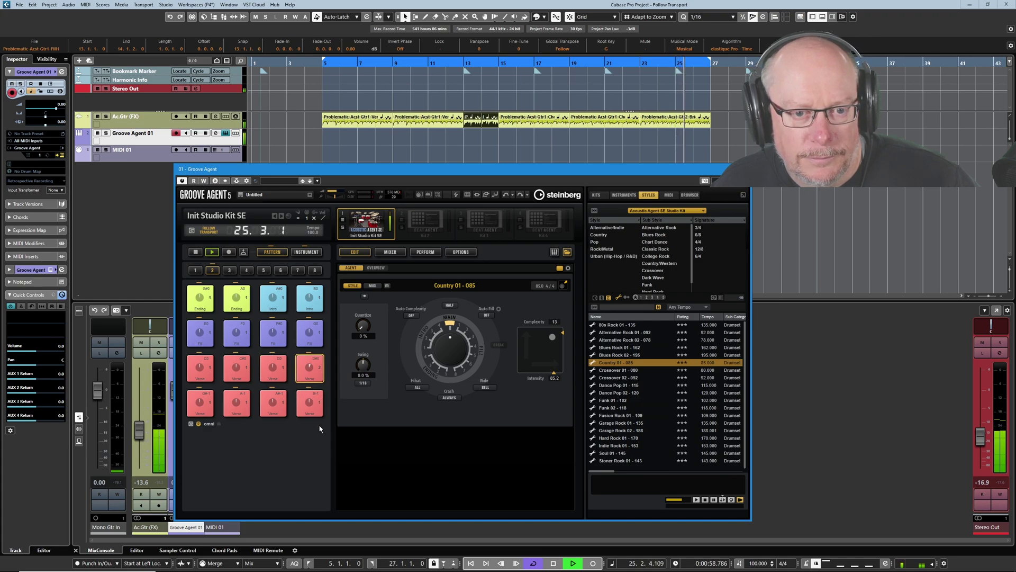
pyautogui.press('space')
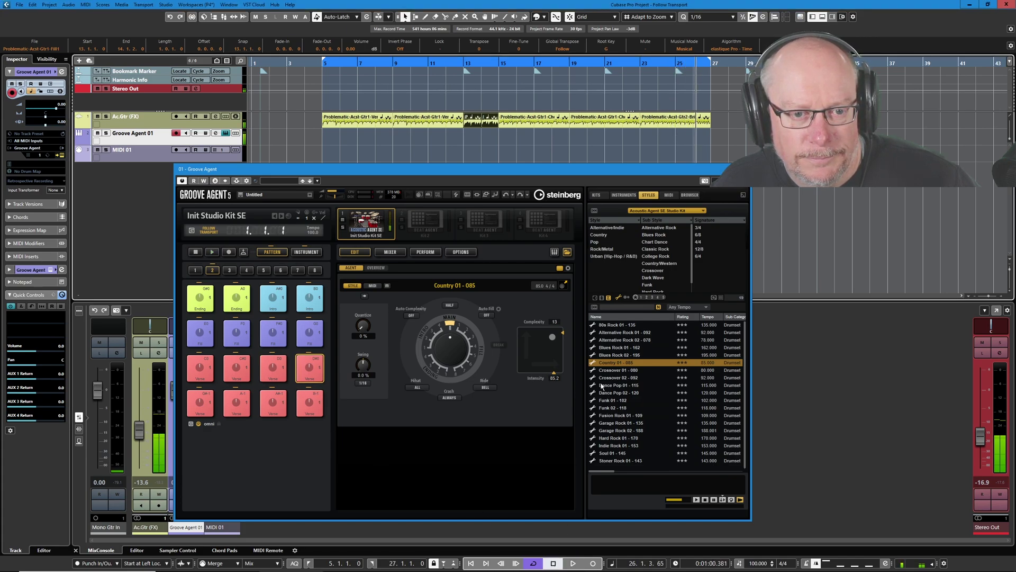
# Play from bar 21 with the D0 Verse pad, switch to the D#0 Verse and G0 Fill pads, and stop after the cycle restarts.
pyautogui.click(603, 63)
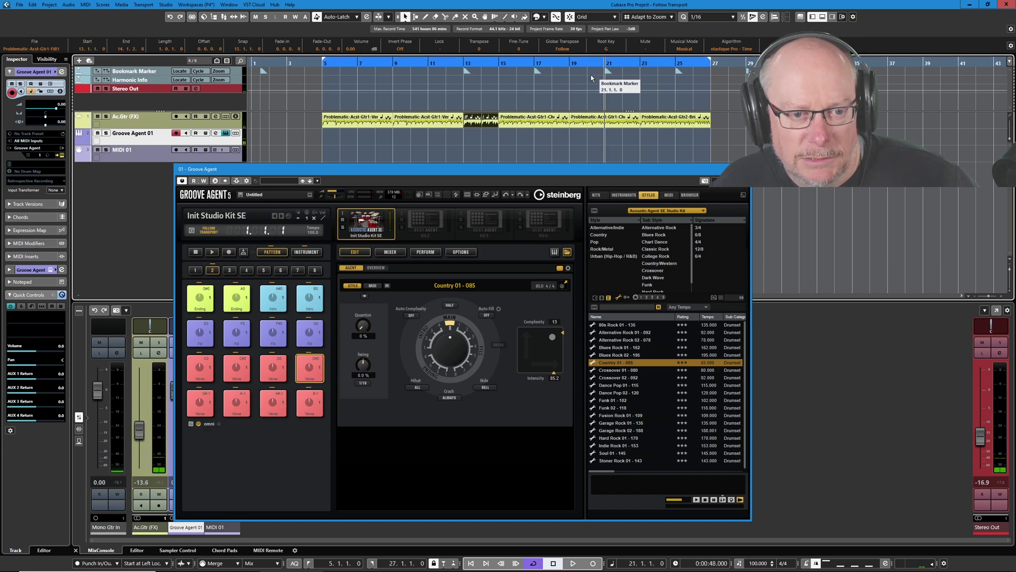
pyautogui.click(281, 366)
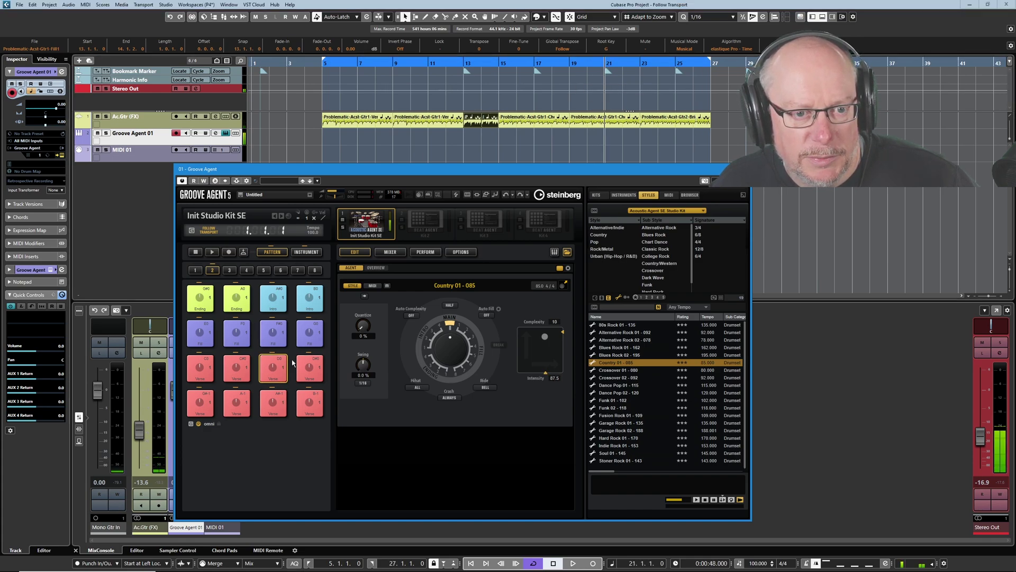
pyautogui.click(572, 563)
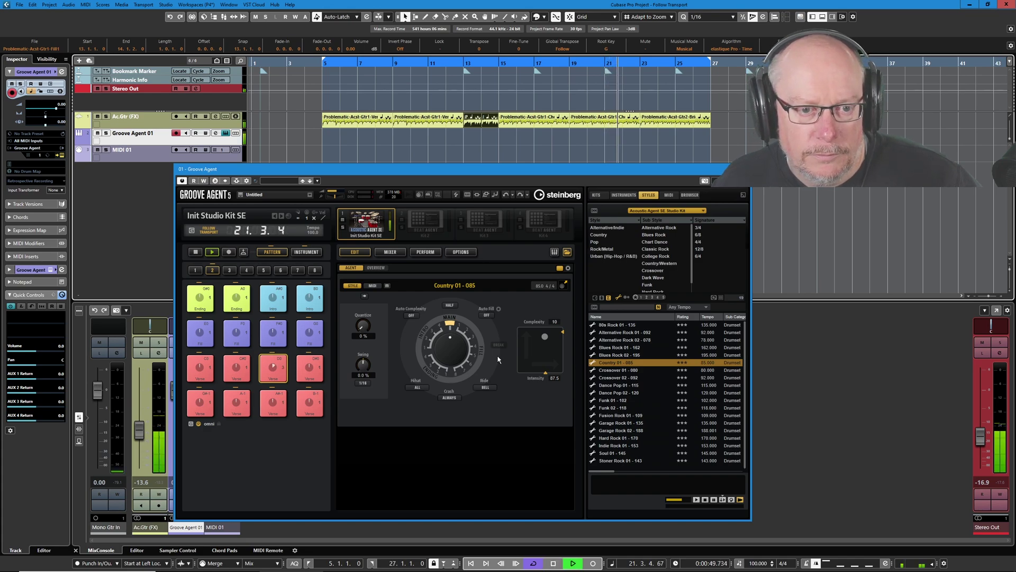
pyautogui.click(310, 366)
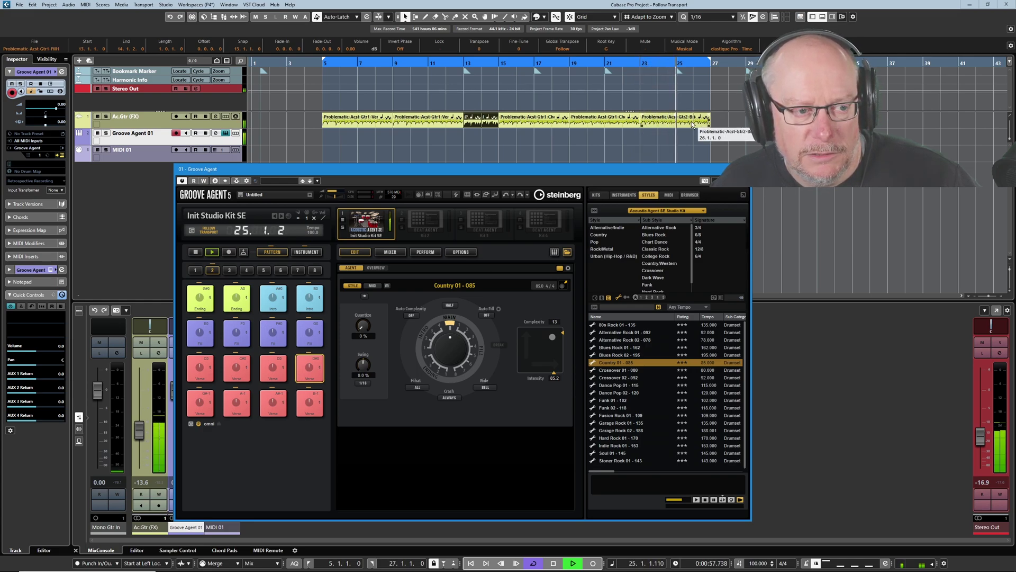
pyautogui.click(310, 331)
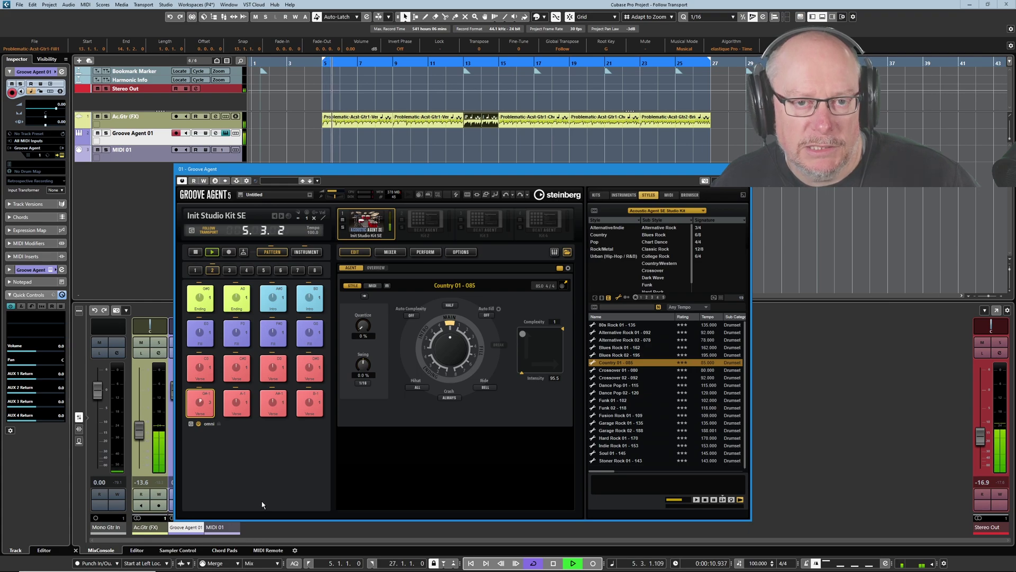
pyautogui.click(552, 565)
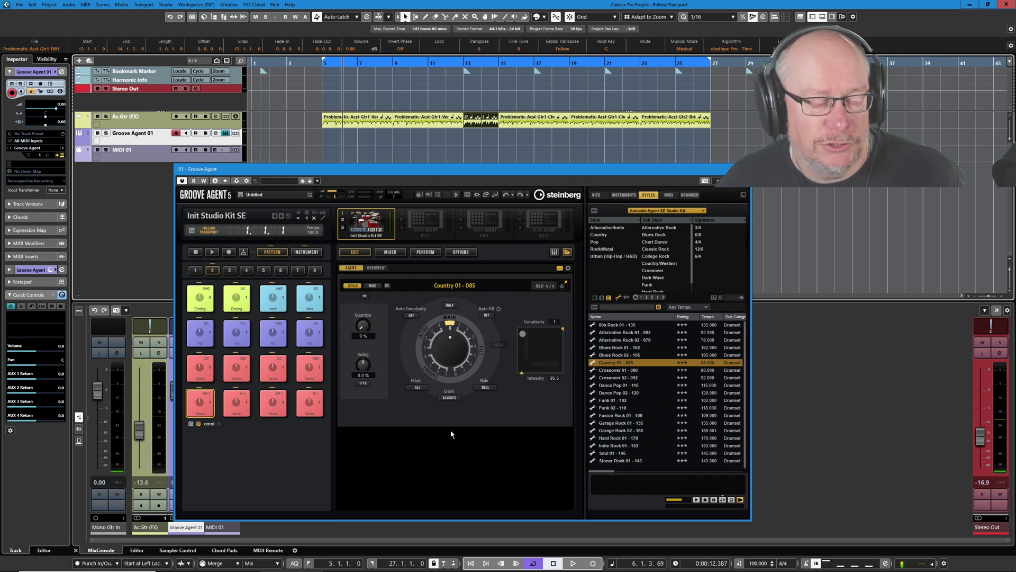
# Place the G#-1 and C0 Verse patterns on the MIDI 01 track at bars 5 and 9, and the F0 and F#0 Fill patterns at bars 13 and 14.
pyautogui.moveTo(201, 402); pyautogui.dragTo(325, 154)
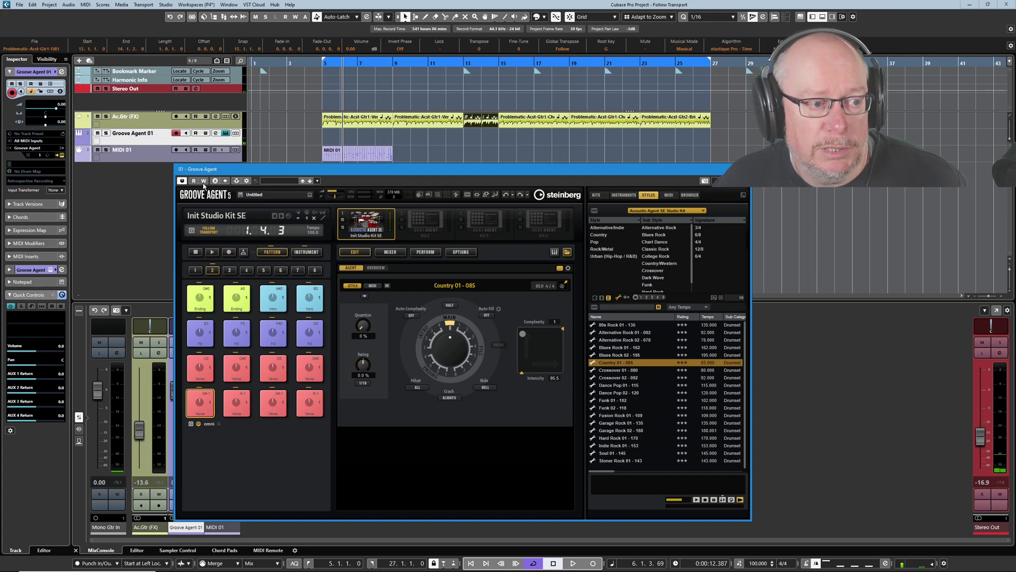
pyautogui.moveTo(197, 369)
pyautogui.mouseDown()
pyautogui.moveTo(424, 211)
pyautogui.moveTo(399, 157)
pyautogui.mouseUp()
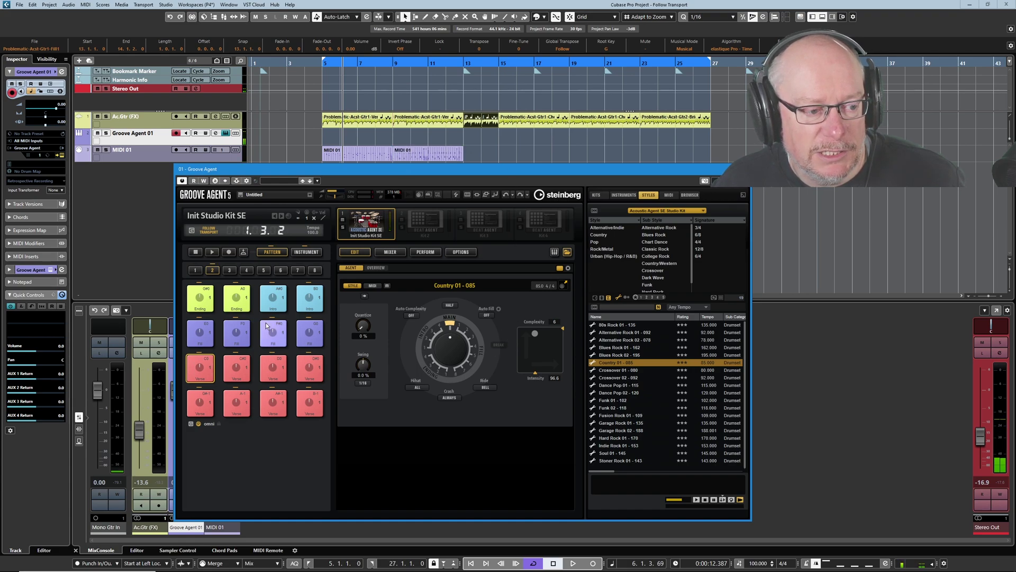
pyautogui.moveTo(239, 331)
pyautogui.mouseDown()
pyautogui.moveTo(465, 200)
pyautogui.moveTo(463, 157)
pyautogui.mouseUp()
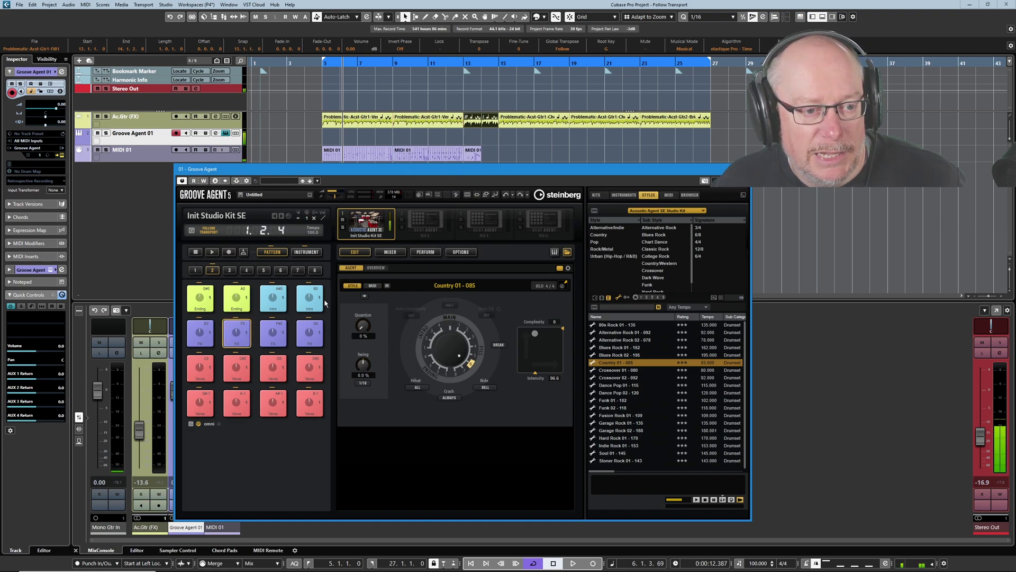
pyautogui.moveTo(273, 332)
pyautogui.mouseDown()
pyautogui.moveTo(497, 219)
pyautogui.moveTo(485, 155)
pyautogui.mouseUp()
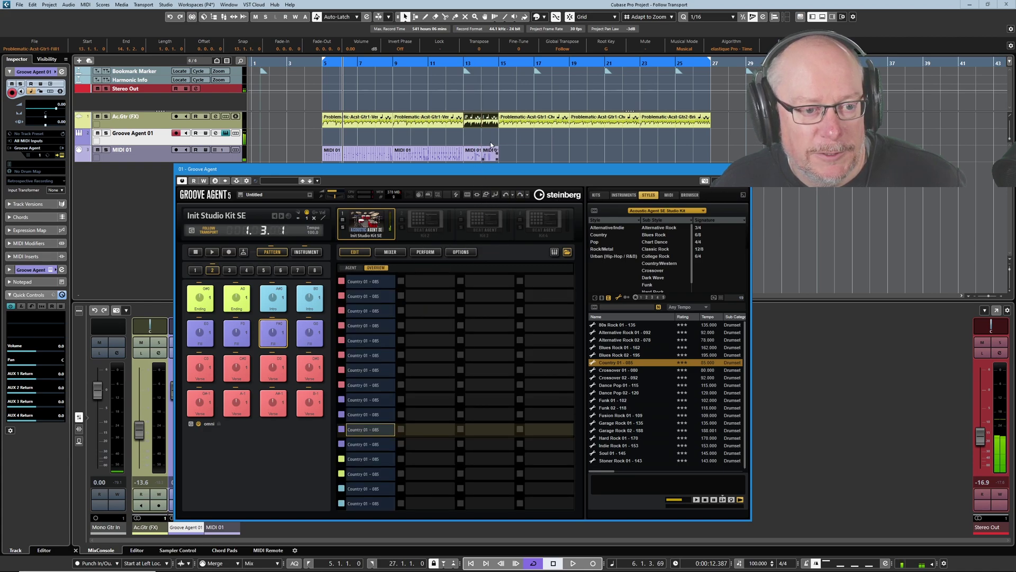
pyautogui.click(351, 268)
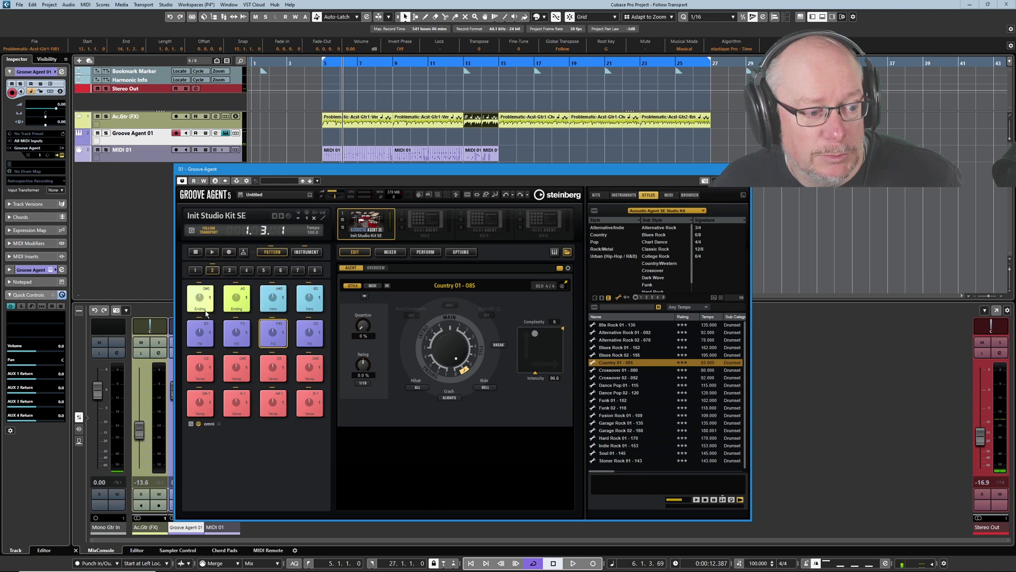
# Place the C#0 Verse pattern on MIDI 01 at bars 15 and 19, and cut the second copy off at bar 21.
pyautogui.moveTo(238, 369); pyautogui.dragTo(509, 150)
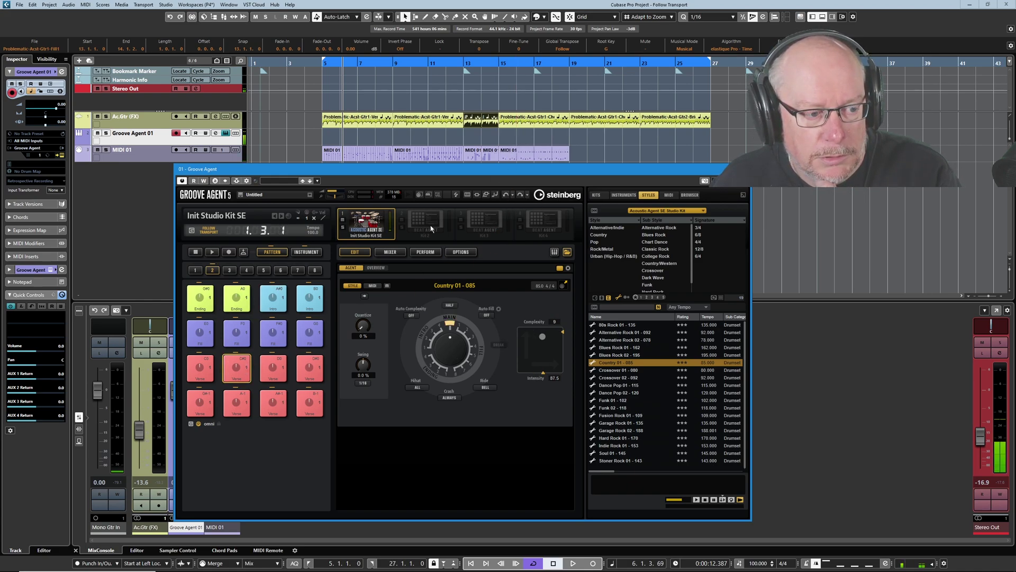
pyautogui.moveTo(230, 369); pyautogui.dragTo(585, 153)
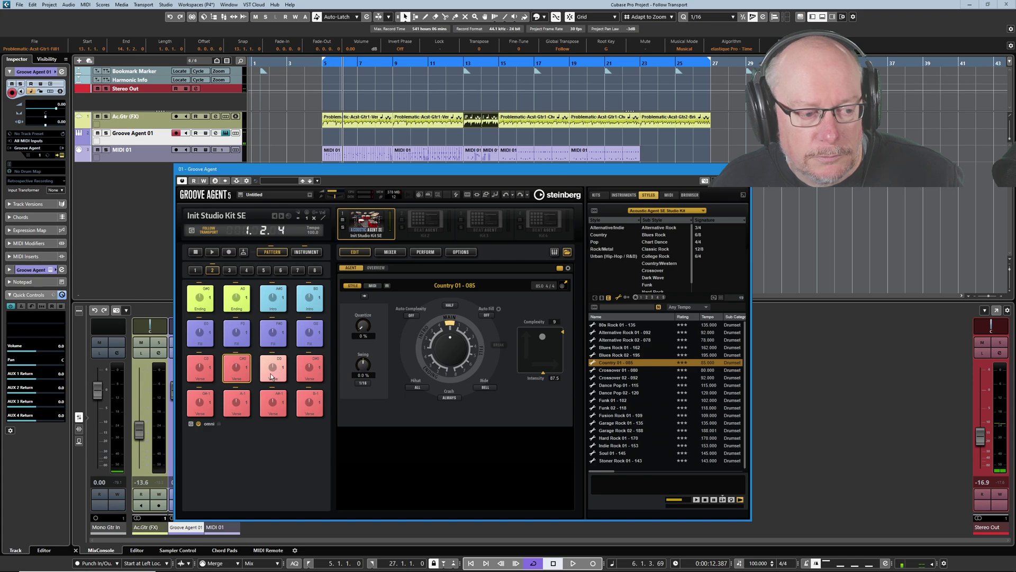
pyautogui.press('3')
pyautogui.click(607, 155)
pyautogui.press('5')
pyautogui.click(629, 154)
pyautogui.press('1')
# Place the D0 Verse pattern on MIDI 01 at bar 24 and split it at bar 26.
pyautogui.moveTo(637, 160); pyautogui.dragTo(663, 147)
pyautogui.rightClick(714, 154)
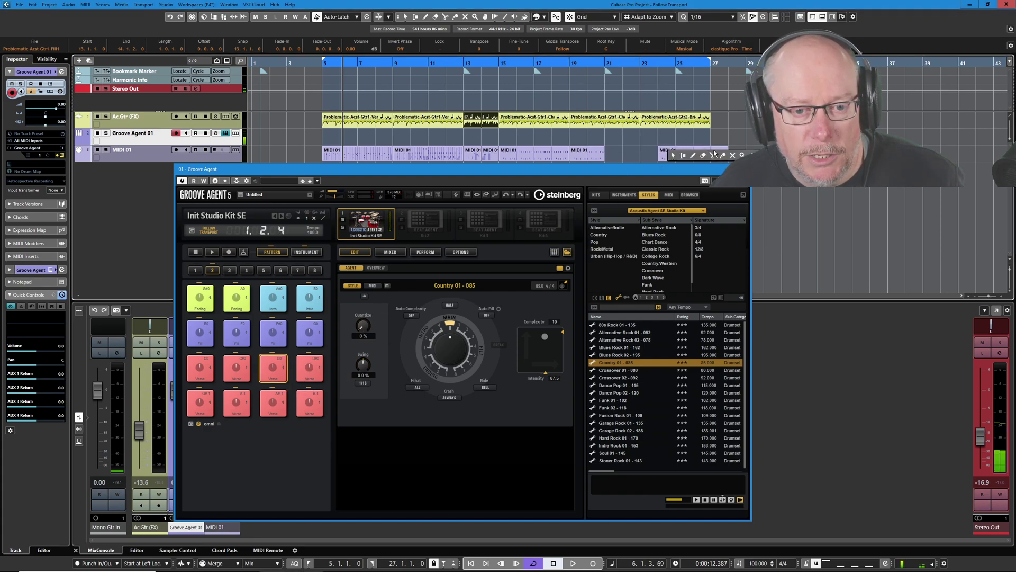
pyautogui.click(693, 156)
# Erase the first half of the split D0 Verse part and move the remaining two bars to bar 21.
pyautogui.rightClick(712, 155)
pyautogui.click(723, 155)
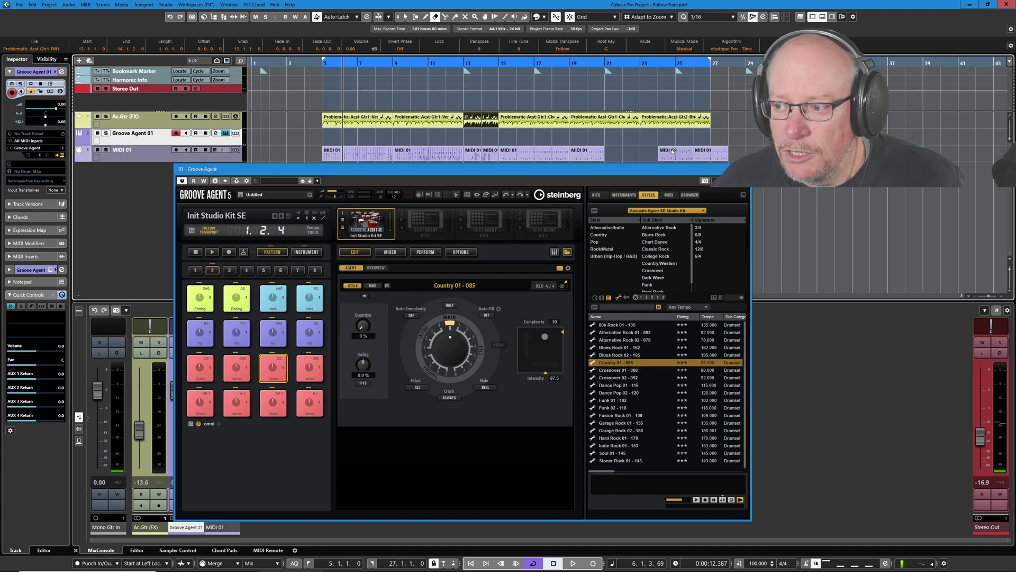
pyautogui.click(674, 151)
pyautogui.rightClick(714, 154)
pyautogui.click(675, 154)
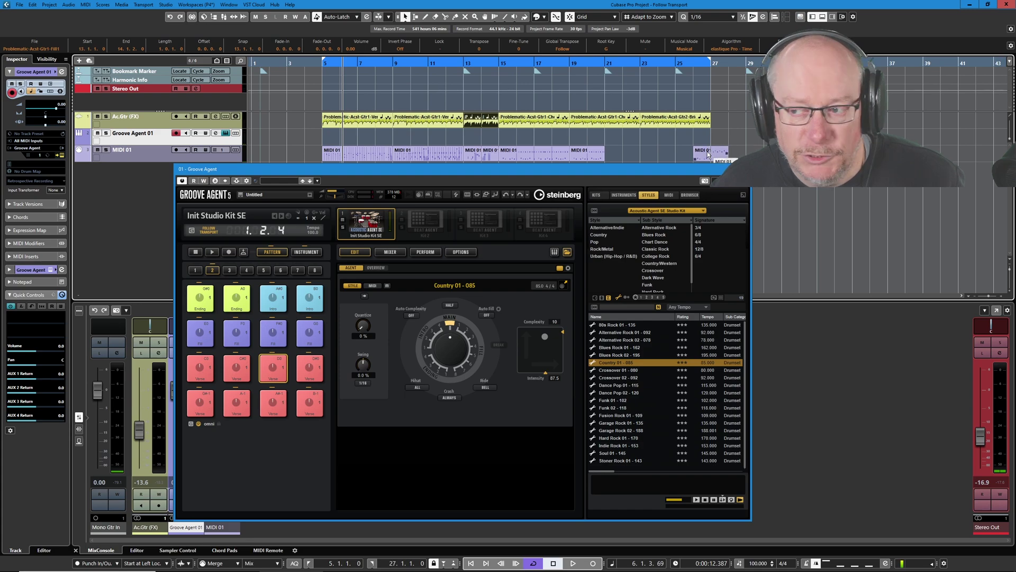
pyautogui.moveTo(708, 154); pyautogui.dragTo(625, 150)
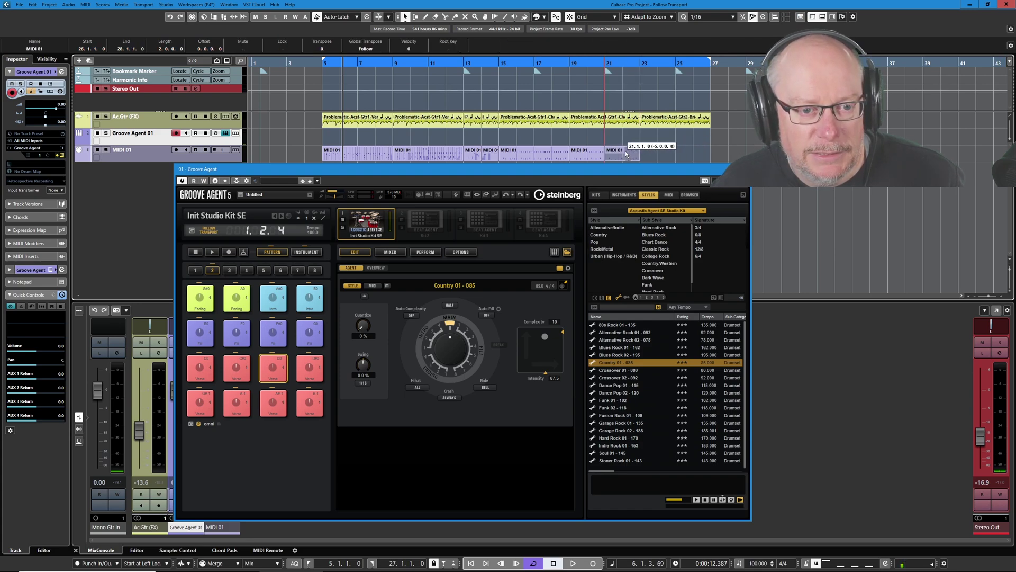
# Place the D#0 Verse pattern on MIDI 01 at bar 23 and replace its last bar, from bar 26, with the G0 Fill pattern.
pyautogui.moveTo(310, 366); pyautogui.dragTo(646, 153)
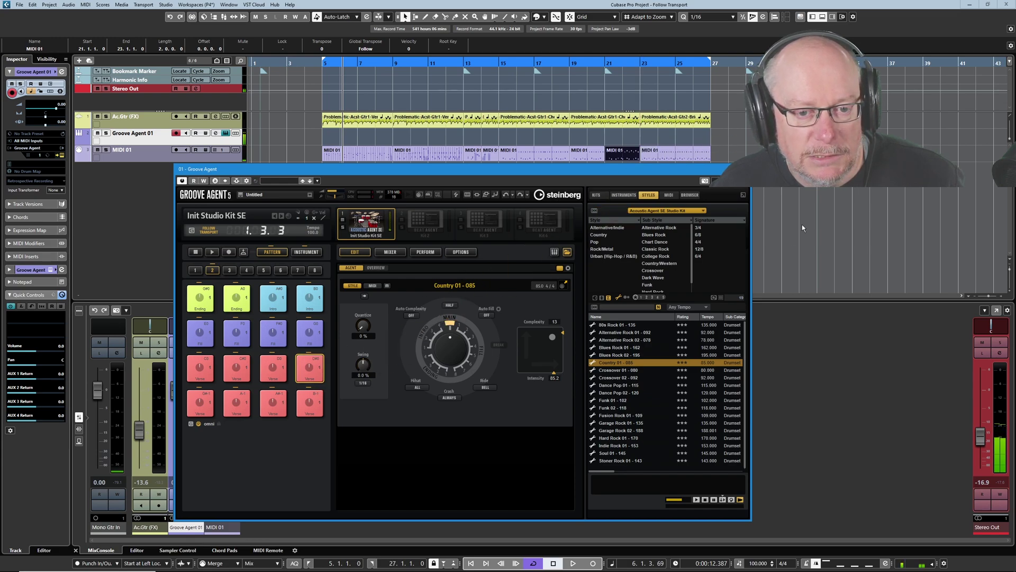
pyautogui.rightClick(675, 154)
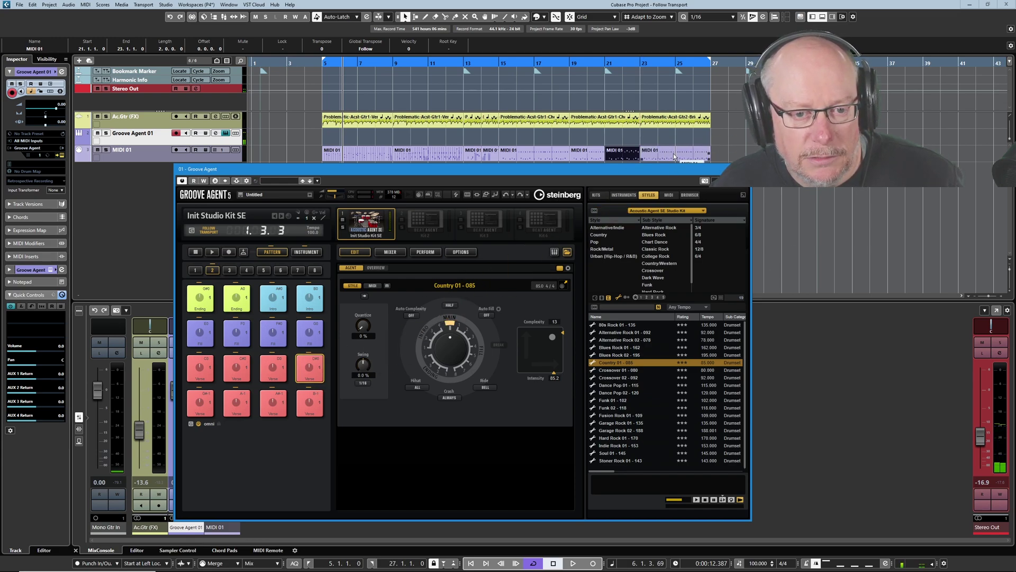
pyautogui.click(704, 154)
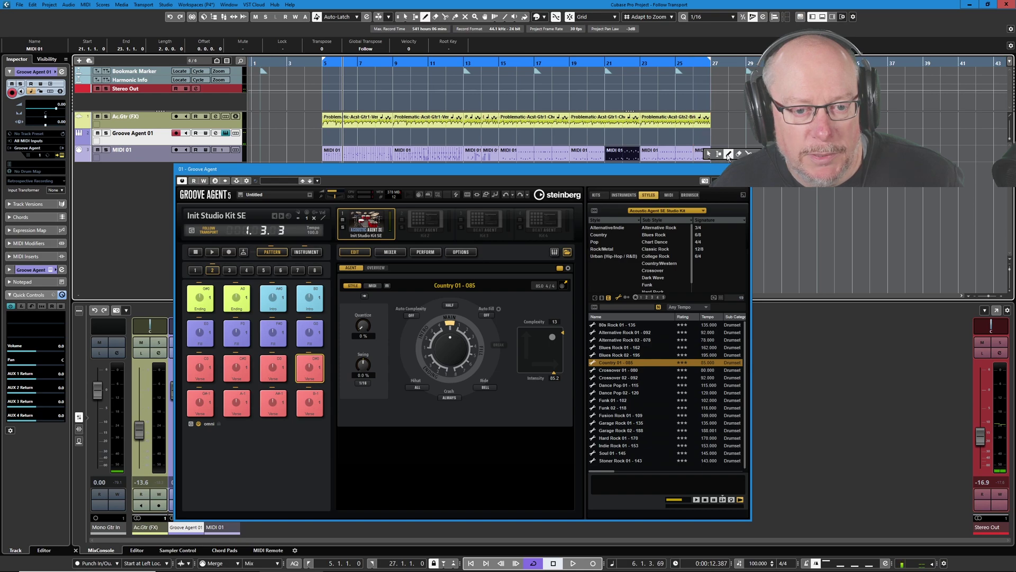
pyautogui.click(707, 154)
pyautogui.moveTo(307, 337); pyautogui.dragTo(698, 152)
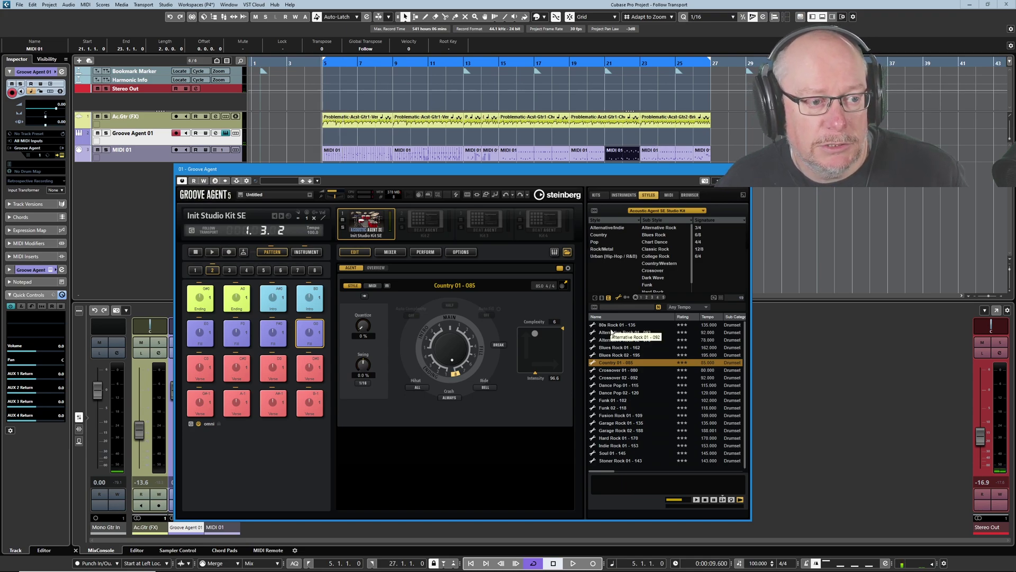
# Play the drum arrangement with the guitar from bar 5 through the whole cycle, raising Stereo Out to -14.7 and briefly viewing the Control Room.
pyautogui.press('space')
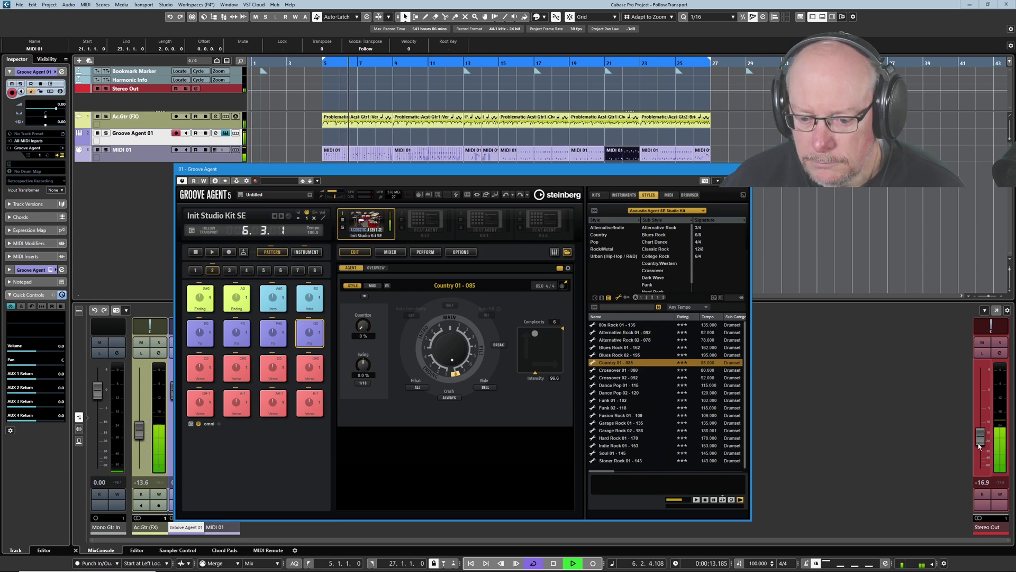
pyautogui.moveTo(980, 438); pyautogui.dragTo(980, 437)
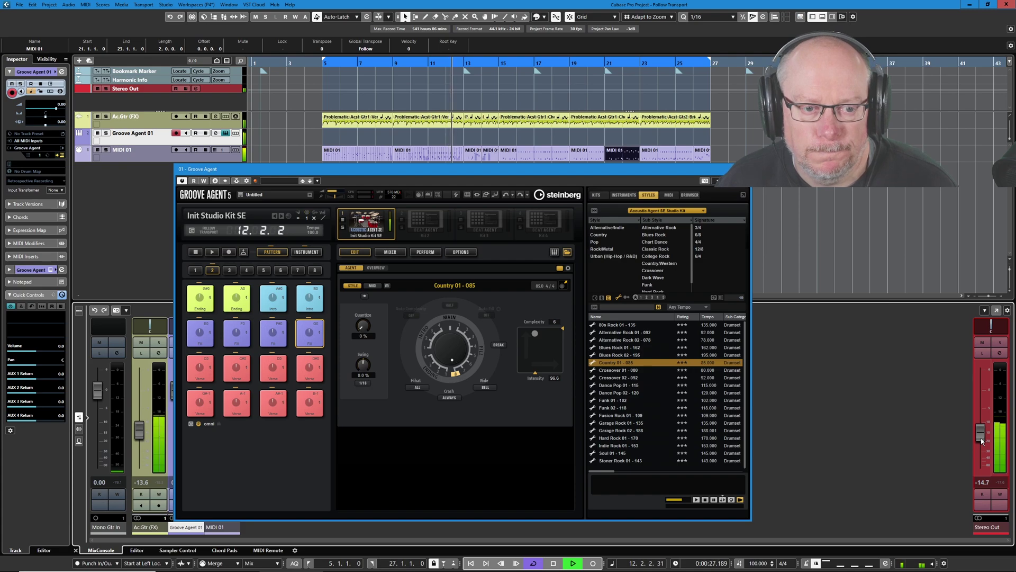
pyautogui.click(833, 17)
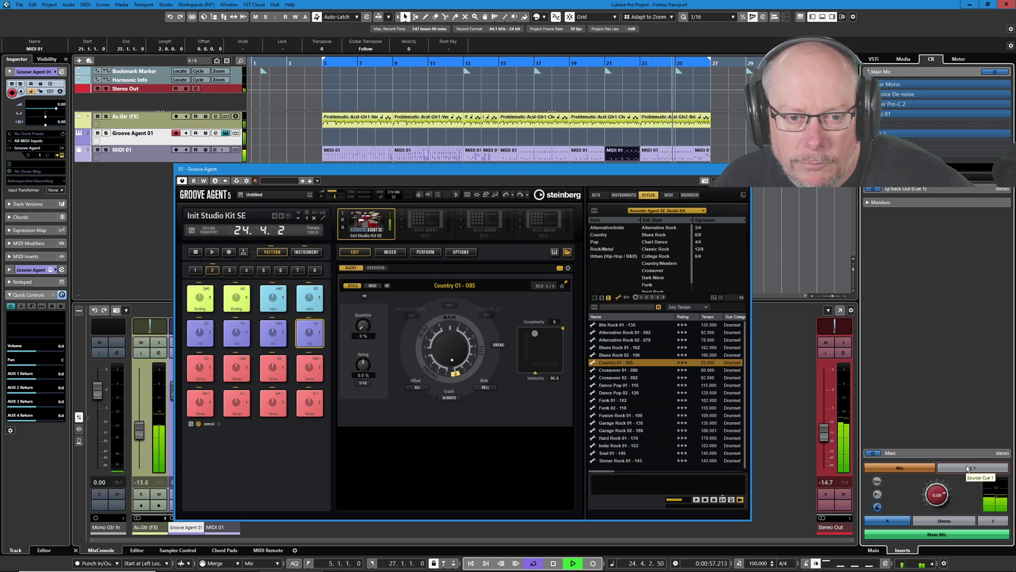
pyautogui.click(832, 16)
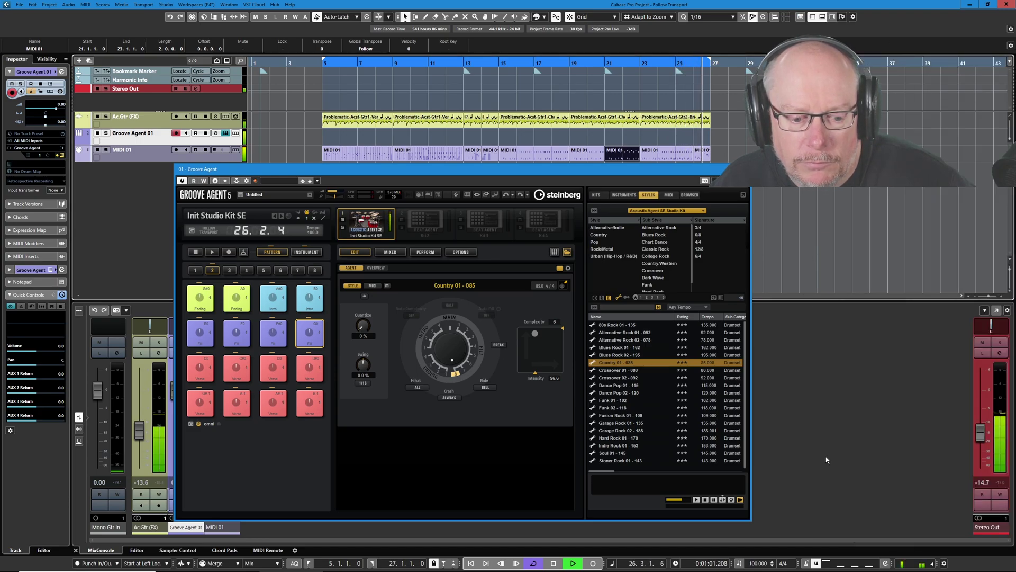
pyautogui.click(553, 564)
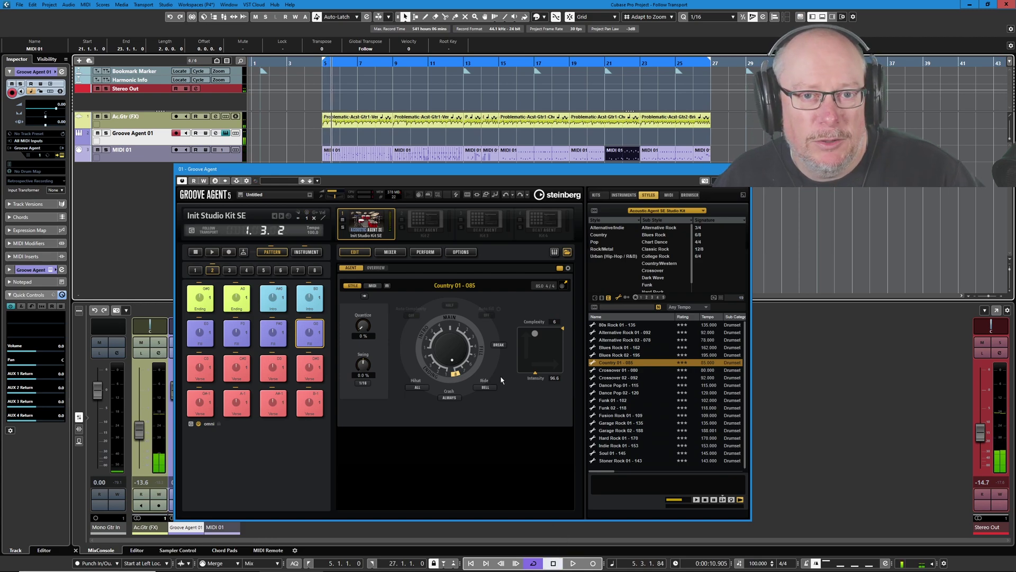